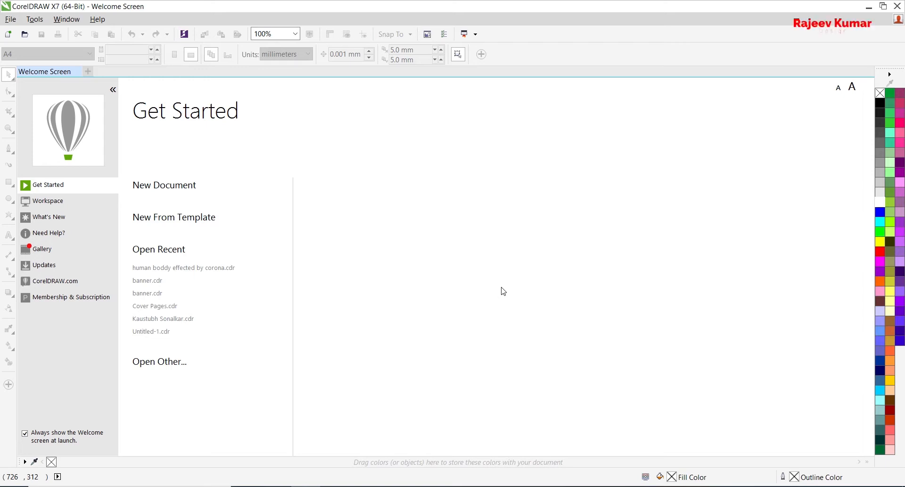
Create a new landscape document at 1,280 × 720 px in RGB mode with 300 dpi resolution.
left_click(178, 188)
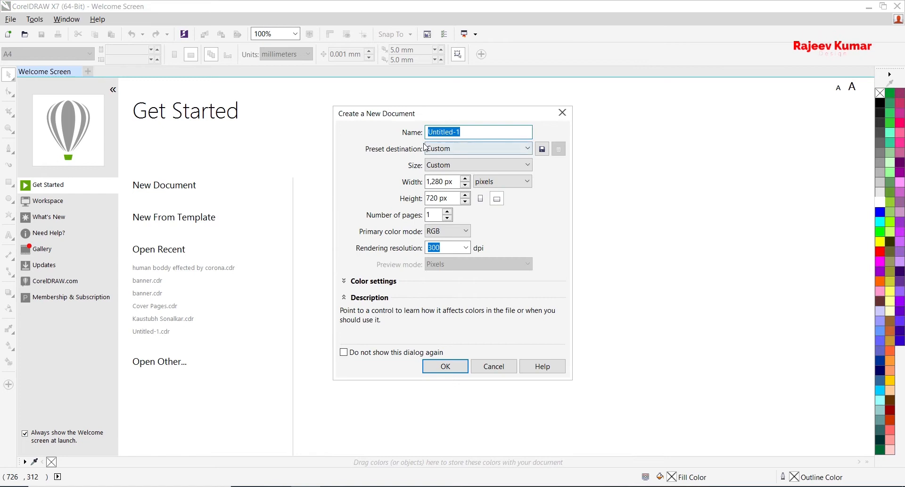
left_click_drag(421, 114, 502, 113)
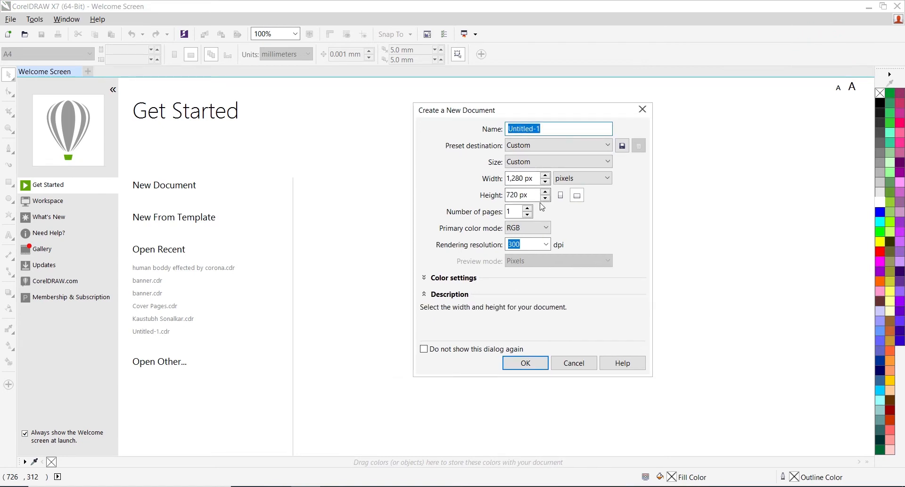
left_click(525, 363)
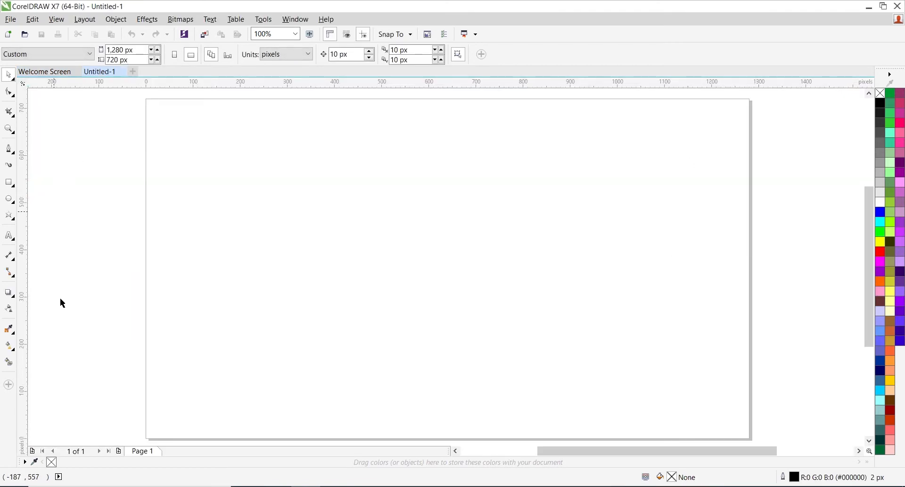
Add a page-sized rectangle, 1,280 × 720 px, with a white fill and a light grey #CCCCCC outline.
double_click(9, 183)
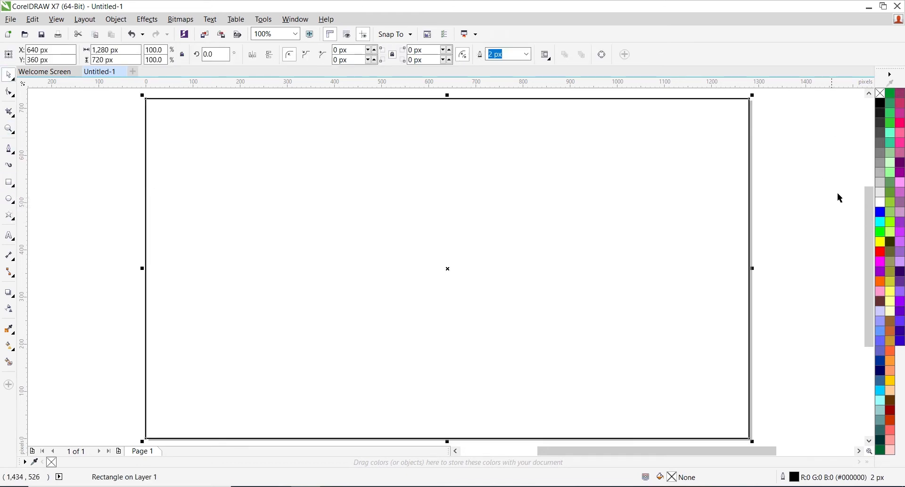
left_click(884, 208)
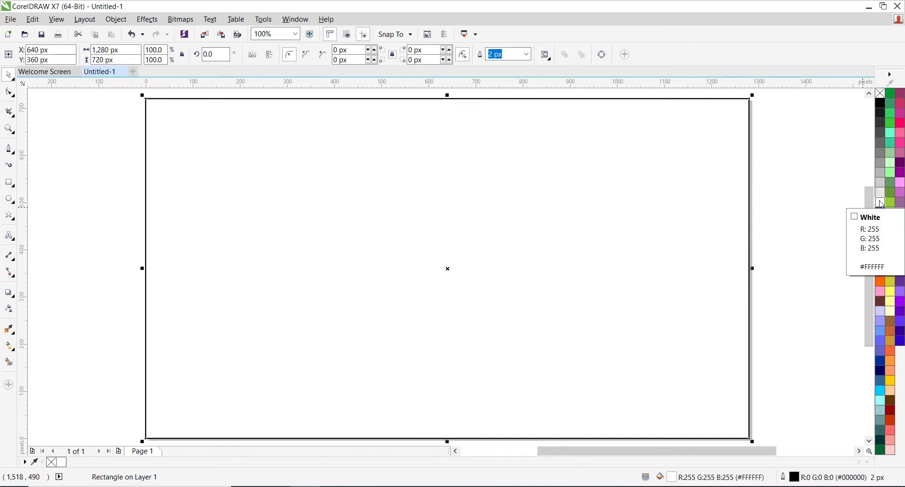
right_click(880, 183)
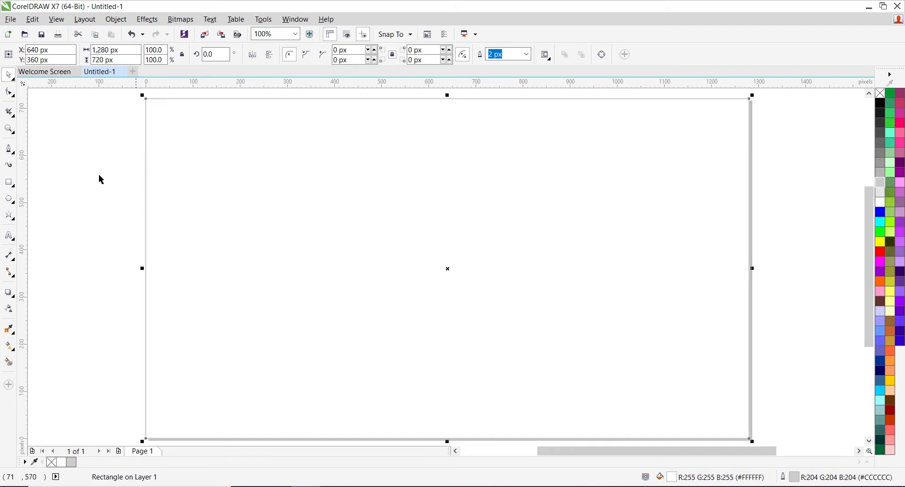
left_click(93, 257)
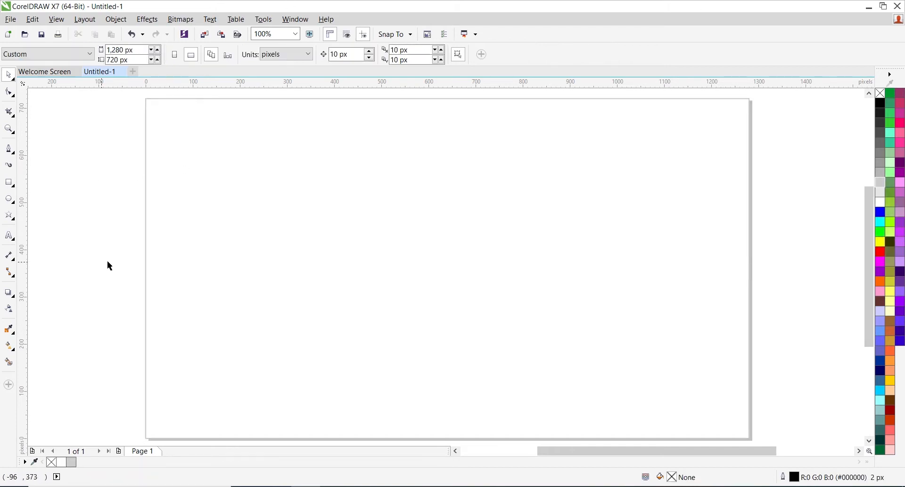
Draw a closed two-hump wavy shape about 904 × 430 px with the Pen tool over the page's lower-right corner, and shift it slightly upward.
scroll(77, 160, "down", 1)
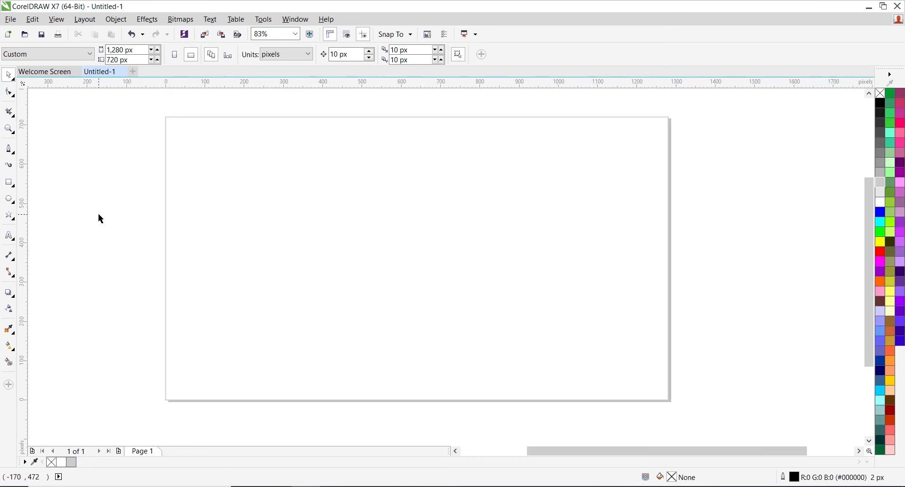
left_click(9, 153)
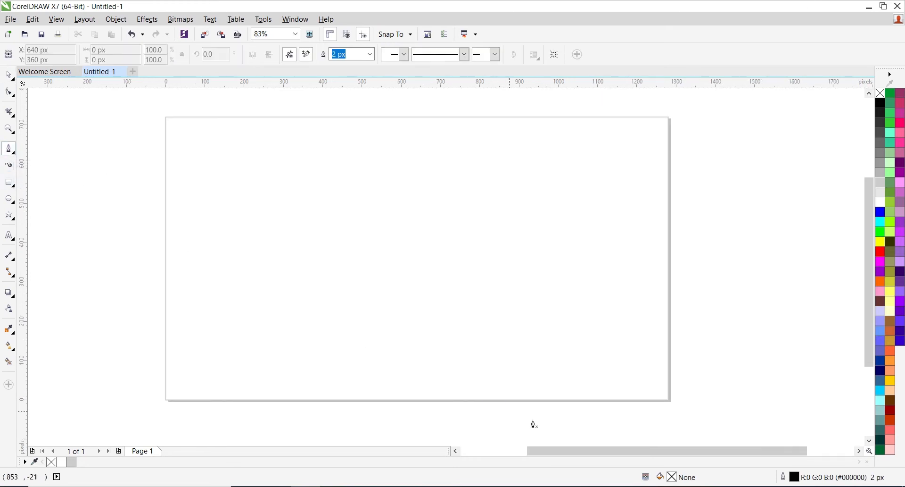
left_click(718, 374)
left_click_drag(603, 333, 571, 377)
left_click_drag(507, 362, 468, 340)
left_click_drag(420, 312, 386, 356)
mouse_move(369, 434)
left_mouse_down()
mouse_move(399, 425)
mouse_move(363, 424)
left_mouse_up()
left_click(719, 287)
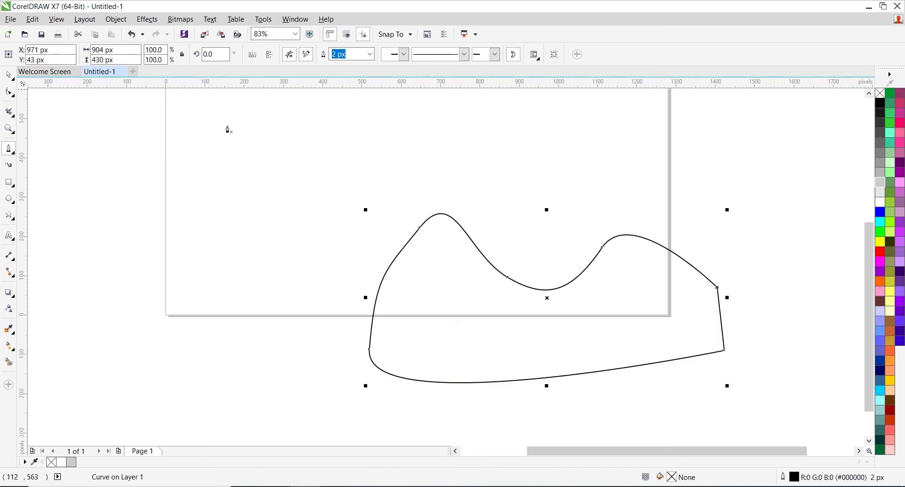
left_click(870, 95)
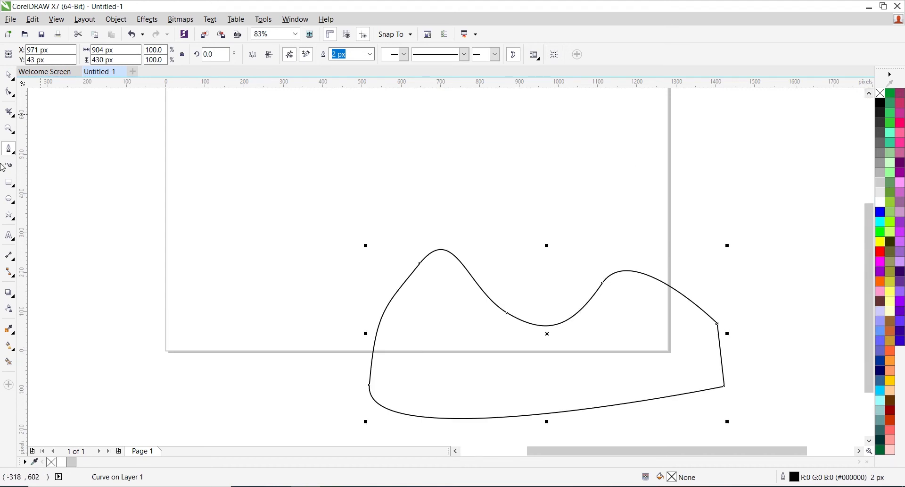
left_click(9, 75)
left_click_drag(488, 312, 485, 293)
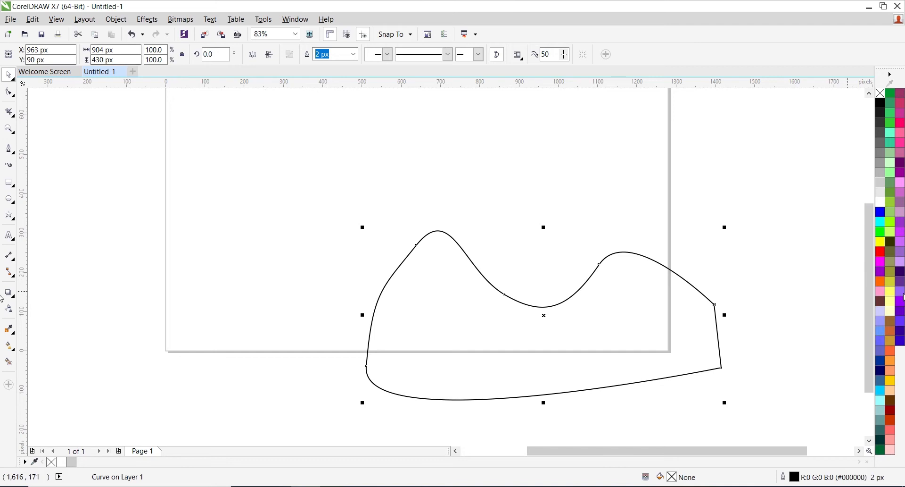
left_click_drag(560, 310, 570, 305)
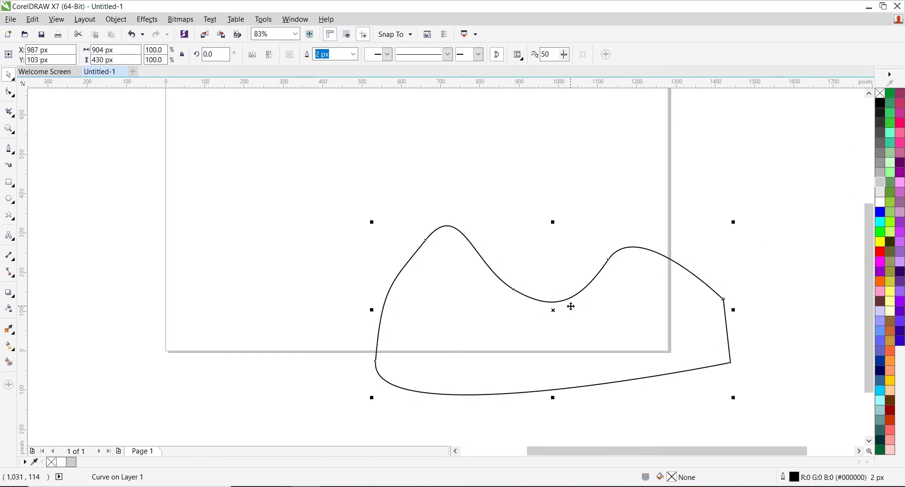
Fill the wavy shape with teal #00D2A7, mixed from a cyan base, and remove its outline.
left_click(879, 222)
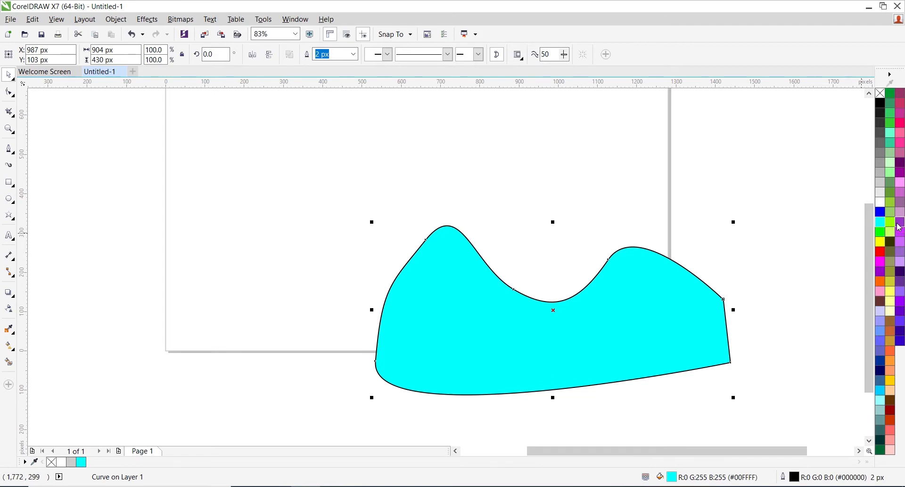
left_click(880, 213, "ctrl")
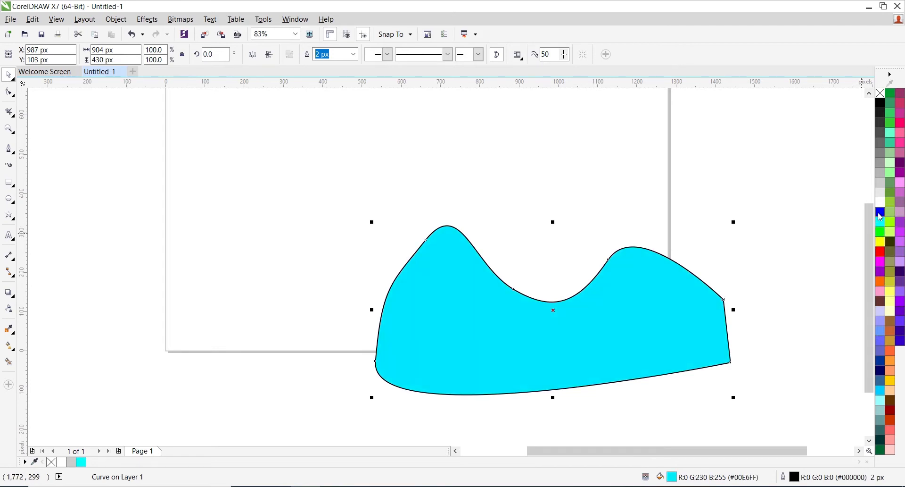
left_click(881, 215, "ctrl")
left_click(880, 215, "ctrl")
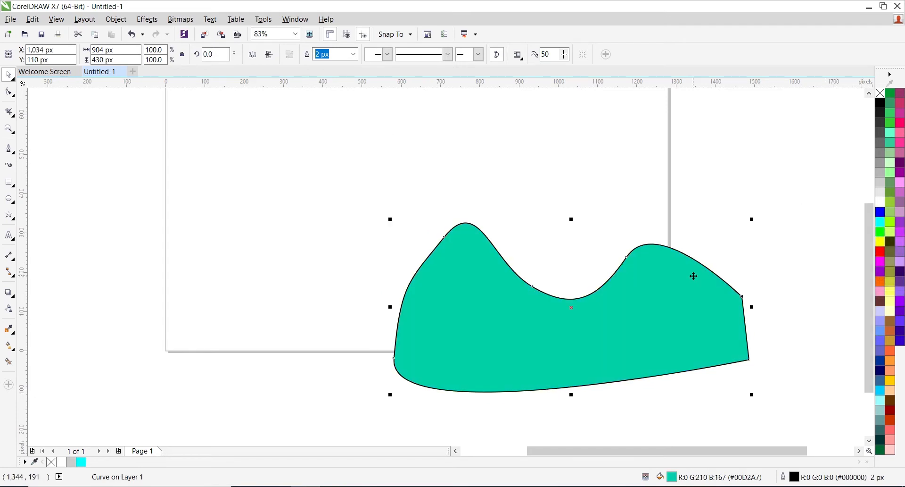
right_click(881, 94)
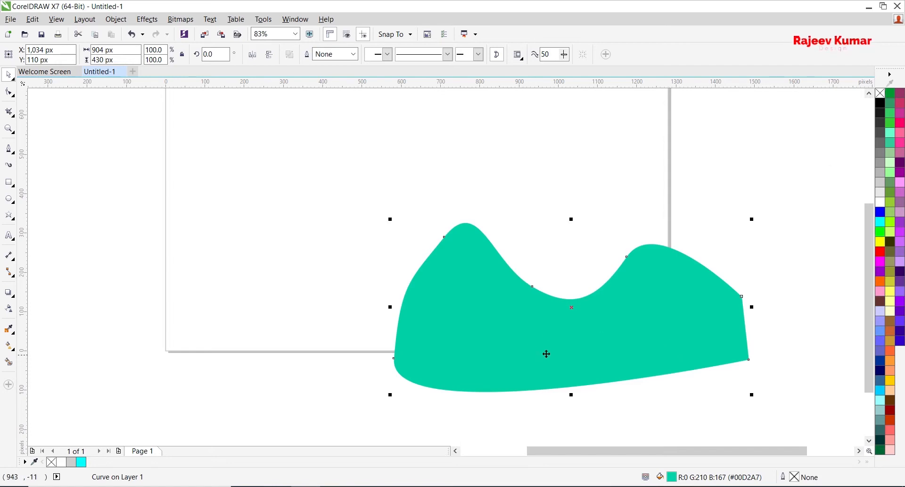
PowerClip the teal wavy shape inside the page-sized rectangle.
right_click(456, 312)
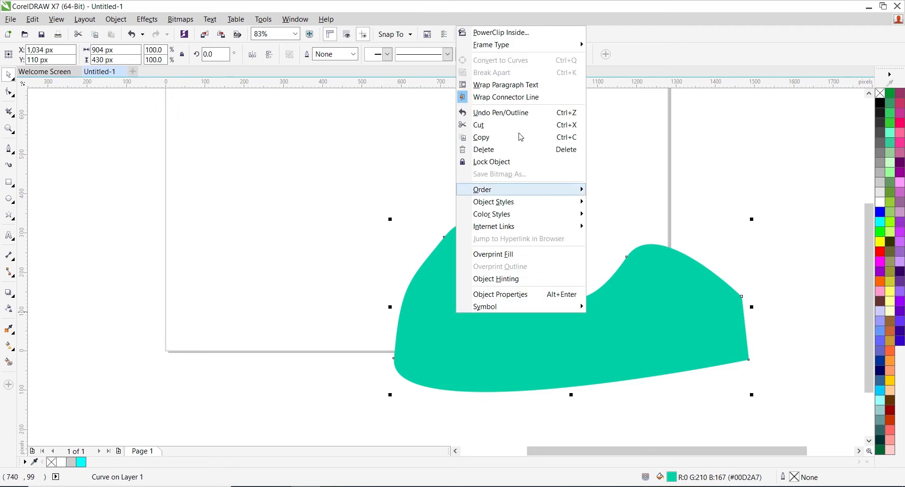
left_click(506, 33)
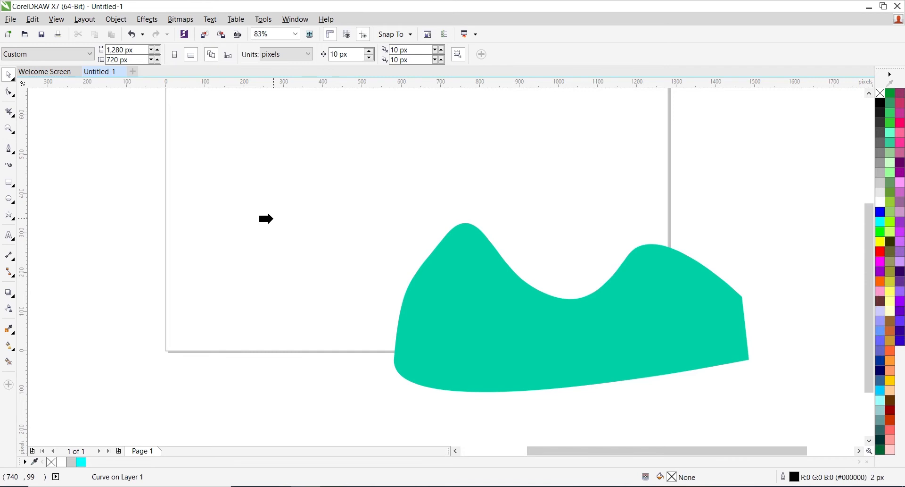
left_click(266, 219)
left_click(153, 267)
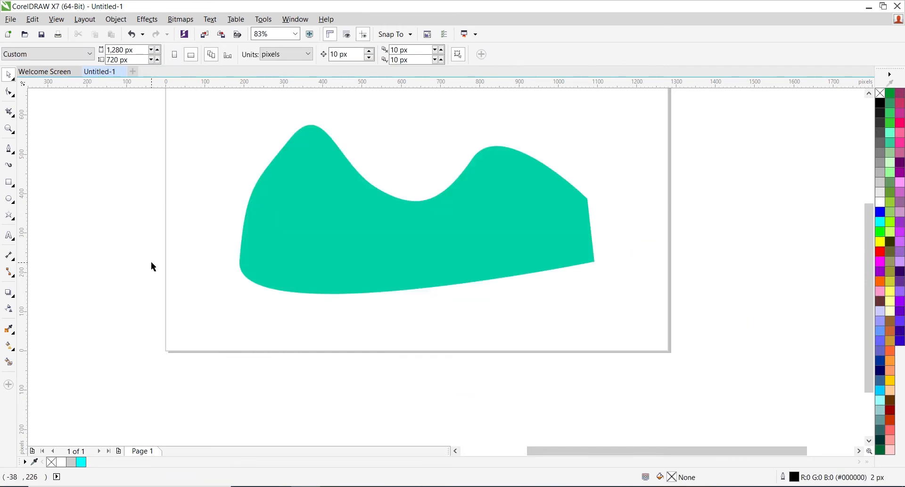
Open the PowerClip contents and move the teal shape over the page's lower-right corner, rotating it about 14.2° and widening it.
double_click(361, 256)
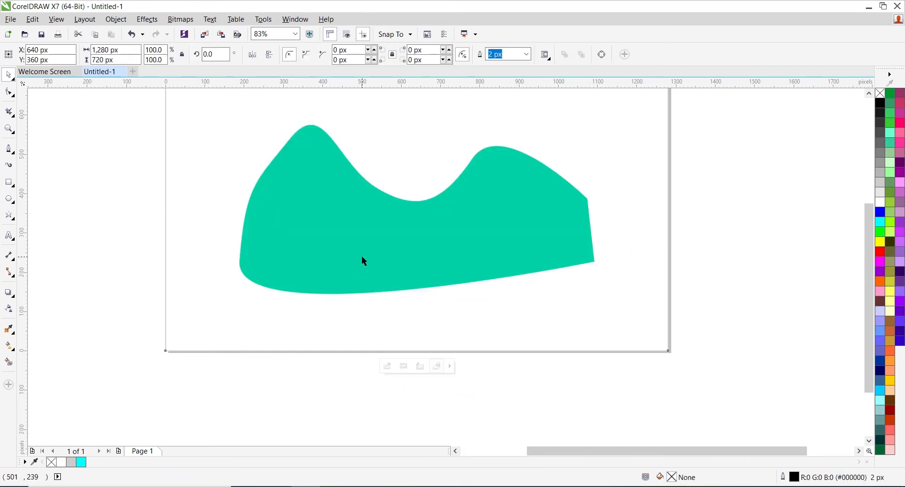
left_click_drag(363, 257, 621, 346)
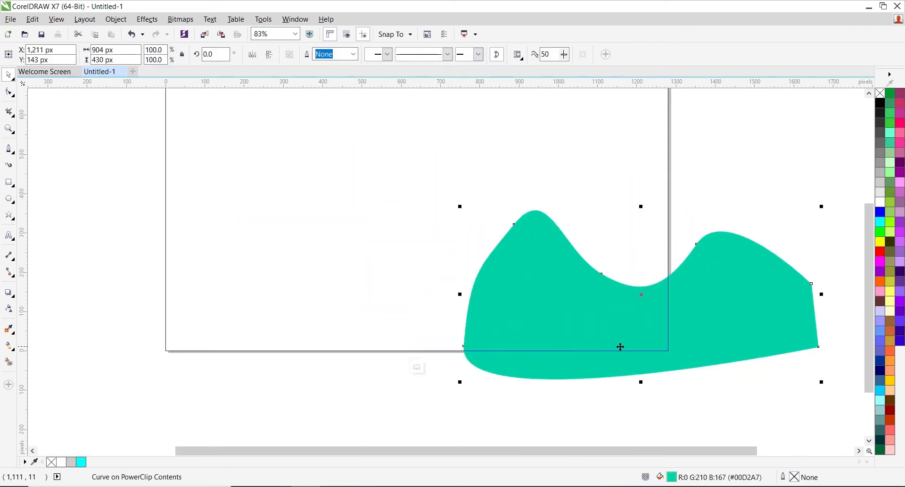
left_click(810, 293)
left_click_drag(822, 207, 794, 165)
left_click_drag(566, 347, 517, 360)
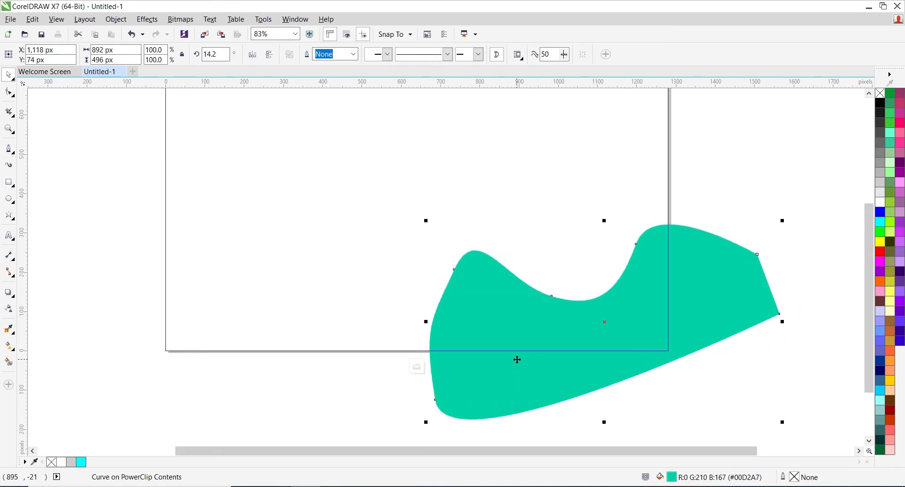
left_click_drag(426, 320, 390, 321)
left_click_drag(703, 303, 693, 312)
Mirror the teal shape horizontally, stretch its height to about 115.8%, and rotate it to about 190.5° along the page's bottom edge.
left_click(253, 54)
left_click(684, 302)
left_click_drag(771, 228, 690, 142)
left_click_drag(576, 202, 575, 186)
left_click_drag(622, 302, 607, 309)
left_click(650, 283)
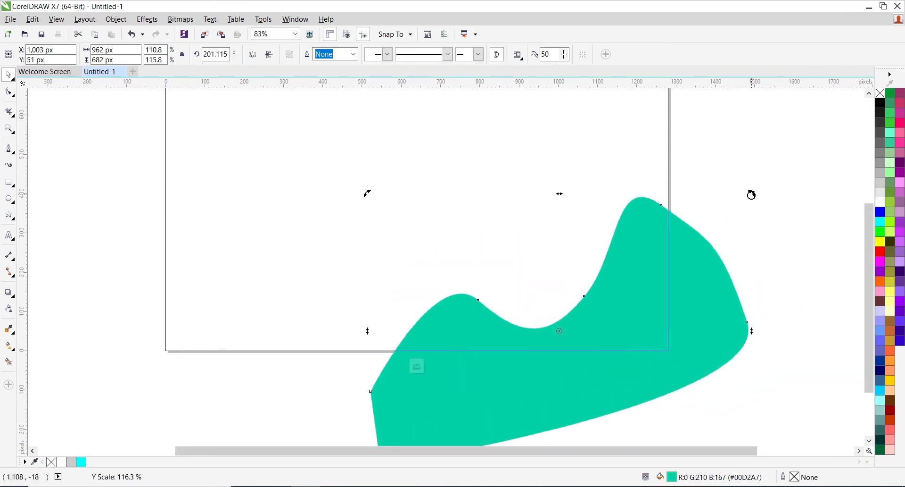
left_click_drag(751, 194, 770, 223)
Reshape the teal curve by moving the nodes of its left hump outward, and finish editing the PowerClip contents.
left_click(8, 92)
left_click_drag(479, 278, 452, 284)
left_click_drag(415, 236, 401, 251)
left_click_drag(357, 348, 343, 376)
left_click(8, 74)
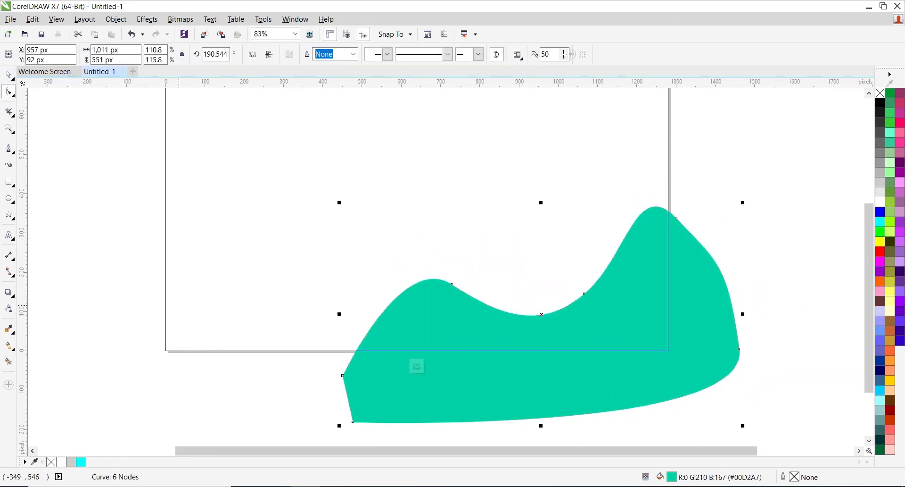
left_click(68, 183, "ctrl")
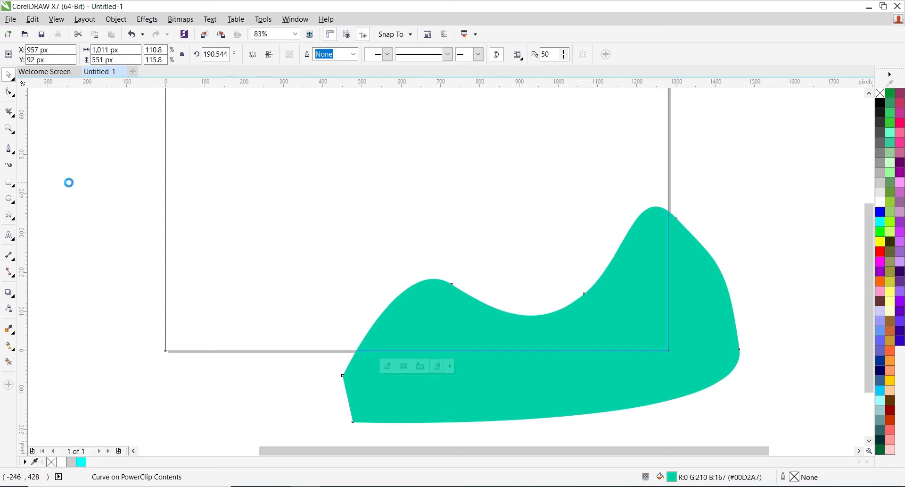
left_click(69, 183)
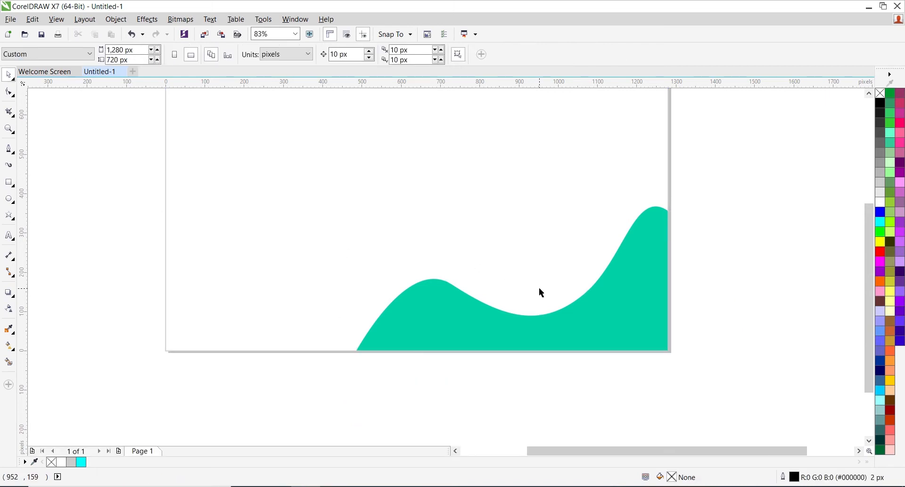
Reopen the page rectangle's PowerClip contents for editing.
scroll(540, 288, "down", 2)
left_click_drag(293, 137, 686, 396)
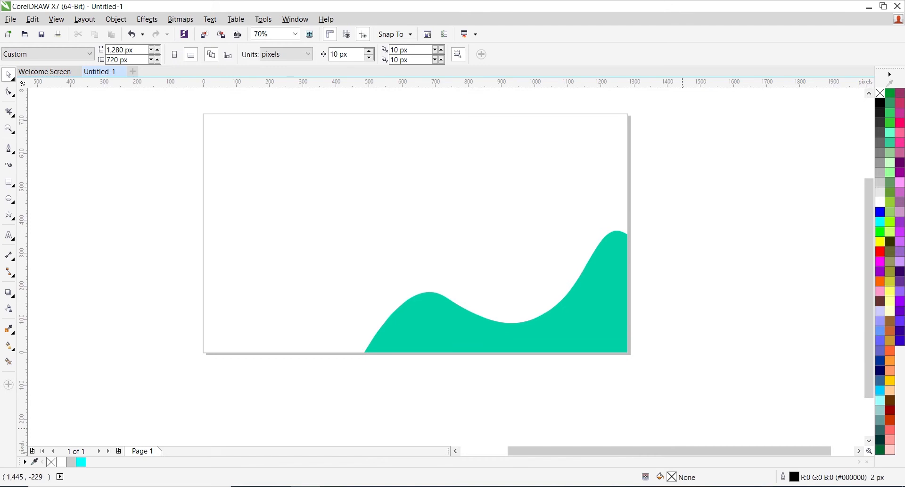
left_click(510, 222)
left_click(511, 223, "ctrl")
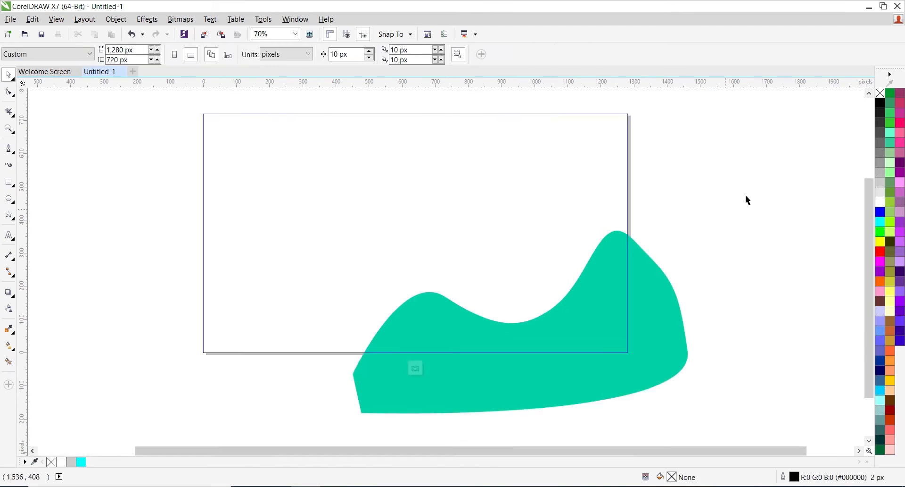
left_click(870, 94)
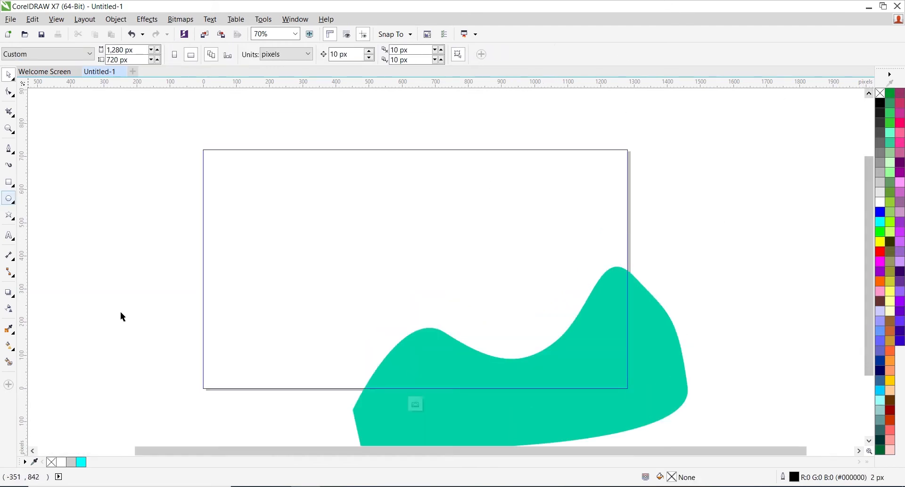
Draw a closed curved shape about 356 × 242 px with the Pen tool across the page's upper-left corner.
left_click(9, 149)
left_click(182, 194)
left_click_drag(232, 168, 271, 149)
left_click(279, 113)
left_click(218, 113)
left_click(163, 140)
left_click_drag(163, 166, 167, 176)
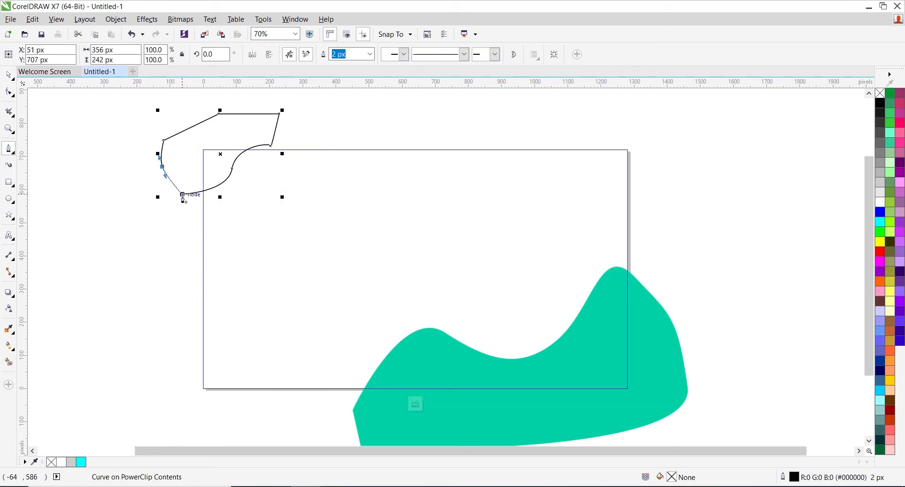
left_click(182, 195)
left_click(8, 74)
Fill the upper-left corner shape with the large wave's teal #00D2A7 using the Color Eyedropper.
left_click(10, 331)
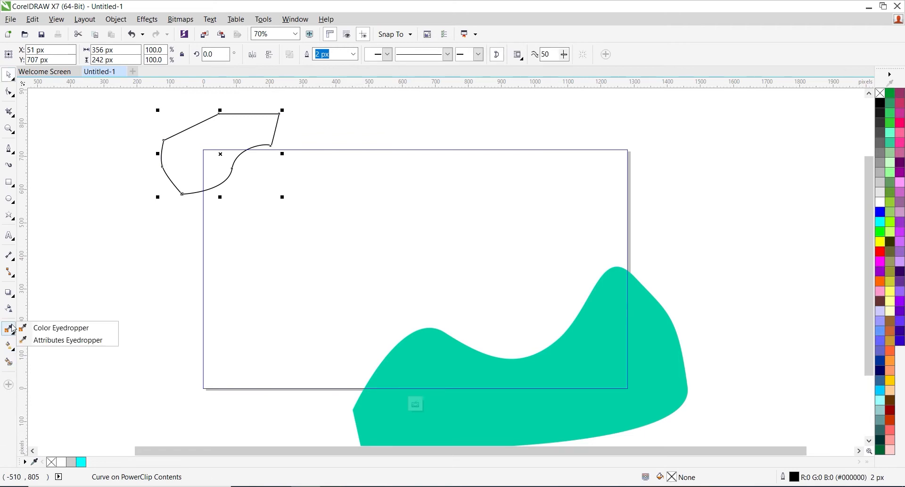
left_click(64, 329)
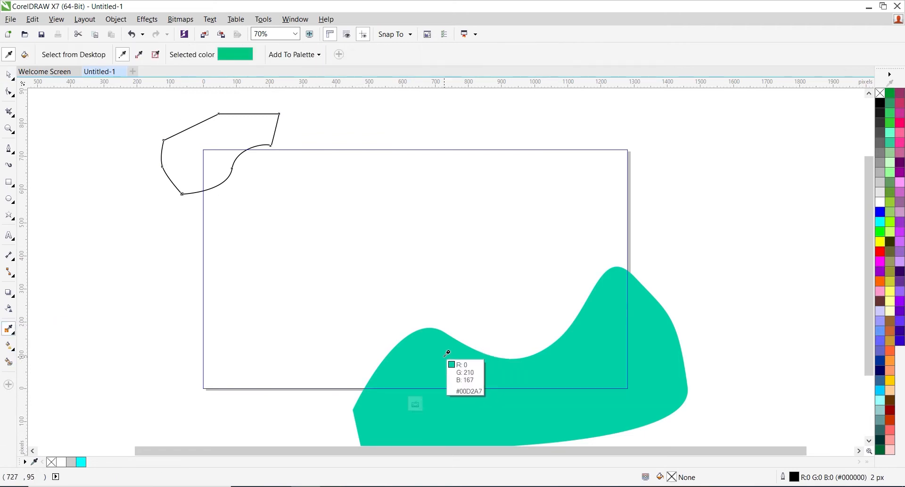
left_click(458, 380)
left_click(208, 144)
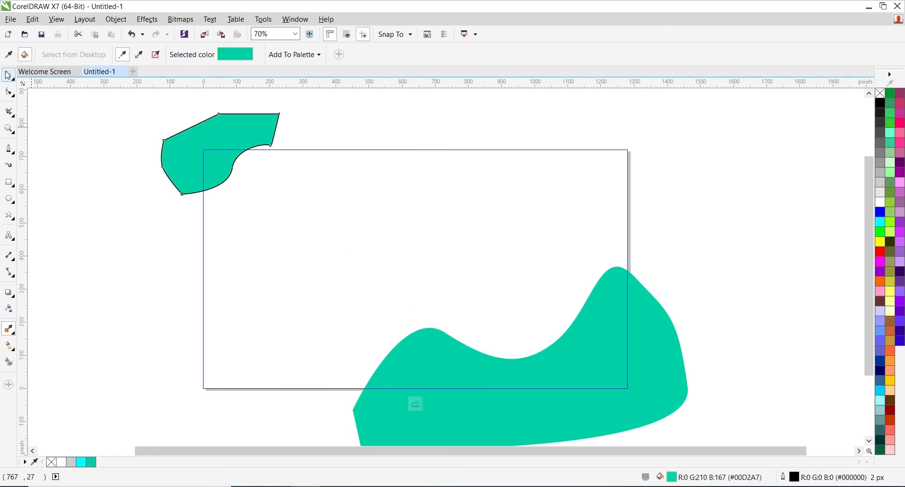
left_click(8, 76)
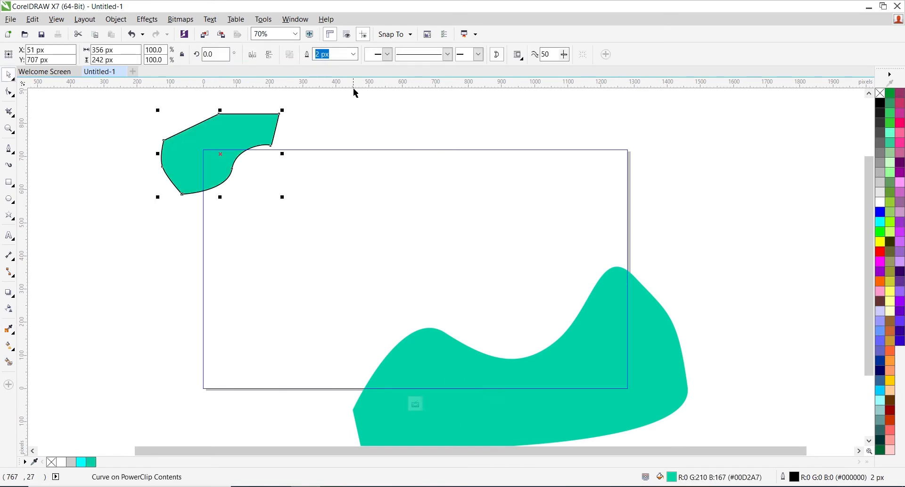
Remove the outline of the upper-left corner shape and enlarge it to about 420 × 286 px.
right_click(881, 95)
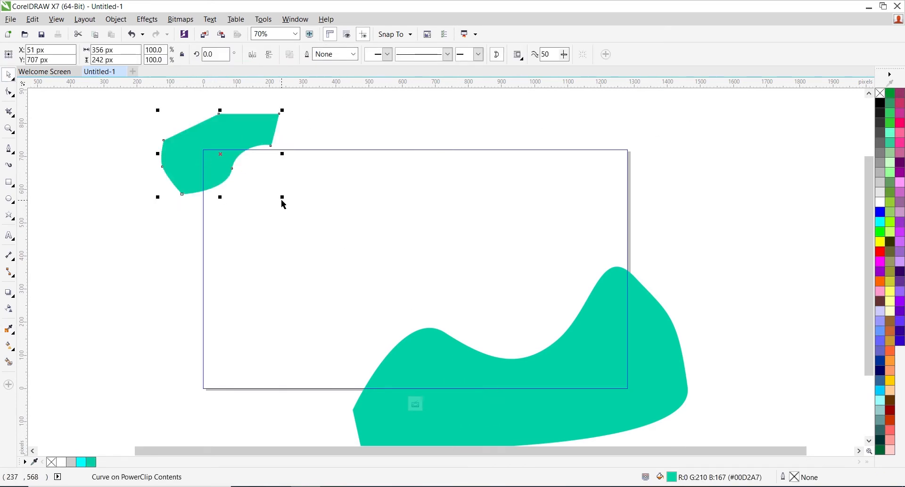
left_click_drag(283, 197, 293, 204)
left_click_drag(204, 171, 193, 174)
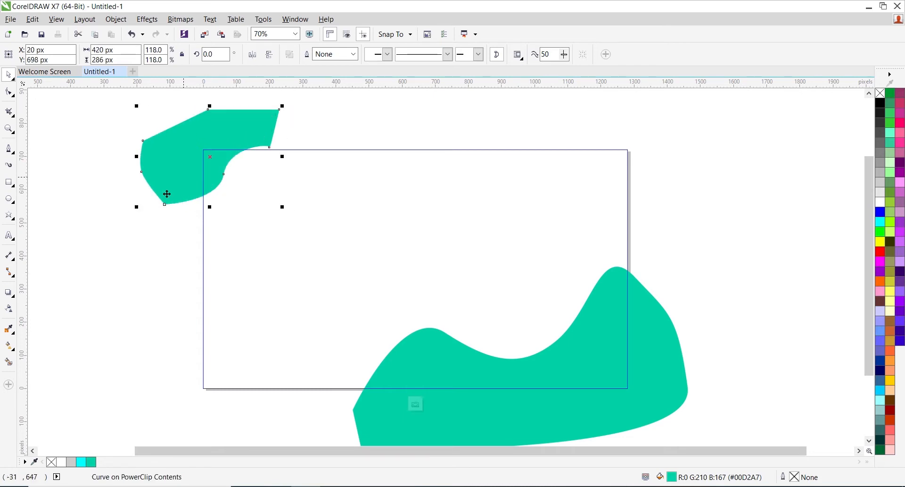
Rotate and reshape the corner curve so it sweeps from the page's left edge along the top edge, and finish editing the PowerClip contents.
left_click(123, 251, "ctrl")
left_click(221, 189, "ctrl")
left_click(219, 179)
left_click(269, 115)
left_click_drag(281, 108, 312, 153)
left_click(10, 92)
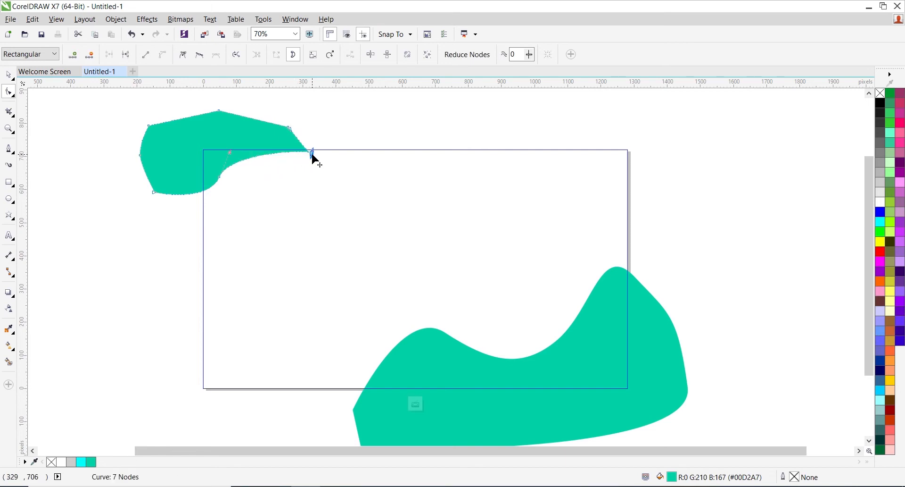
key("space")
left_click_drag(159, 157, 156, 186)
left_click(415, 404)
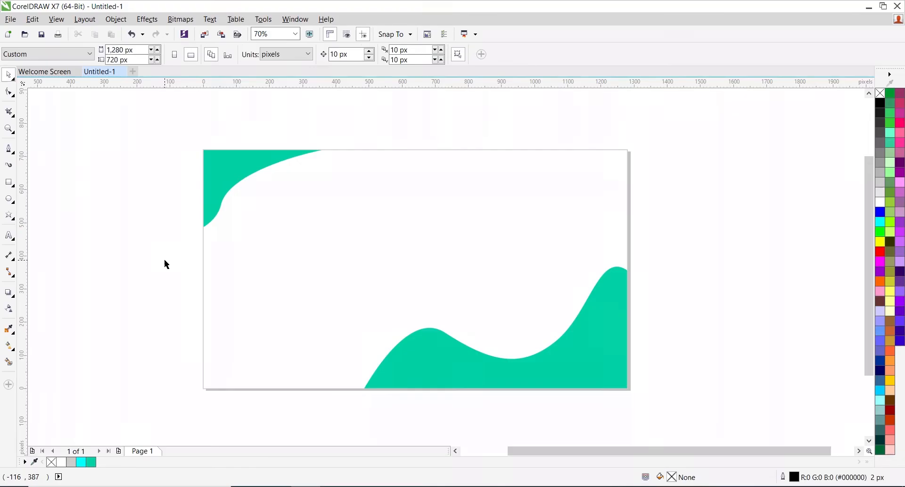
Reopen the PowerClip contents, rotate the large teal wave to about 191.3° and move it to about X 879, Y 86 px.
left_click(581, 310)
double_click(588, 329)
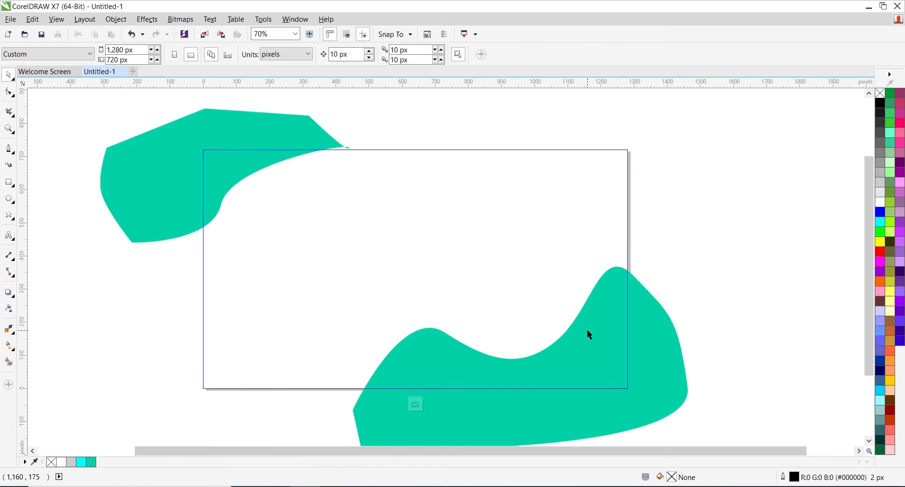
left_click(613, 343)
left_click_drag(525, 262, 517, 250)
left_click_drag(692, 357, 652, 362)
left_click(677, 367)
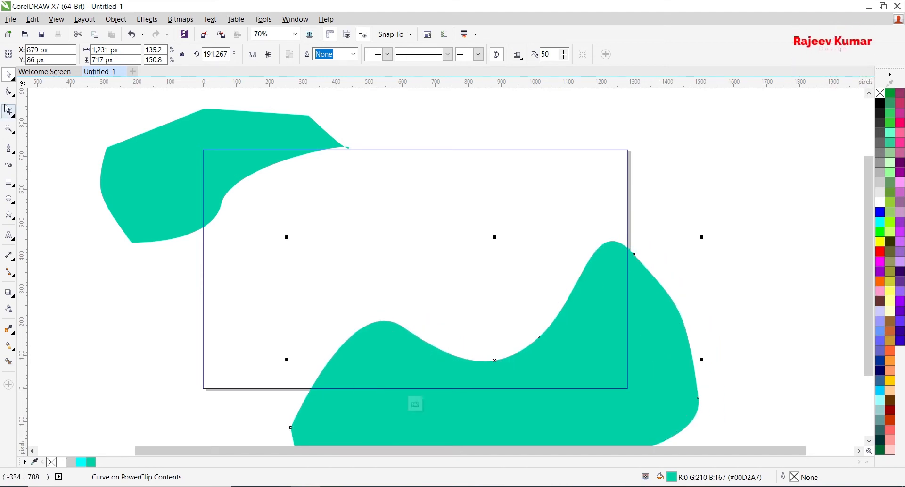
Lower the nodes of the large wave's right hump to flatten its crest, and finish editing the PowerClip contents.
left_click(8, 92)
left_click_drag(550, 222, 732, 309)
left_click_drag(634, 257, 648, 303)
left_click(710, 236)
key("space")
left_click(711, 236, "ctrl")
left_click(711, 236)
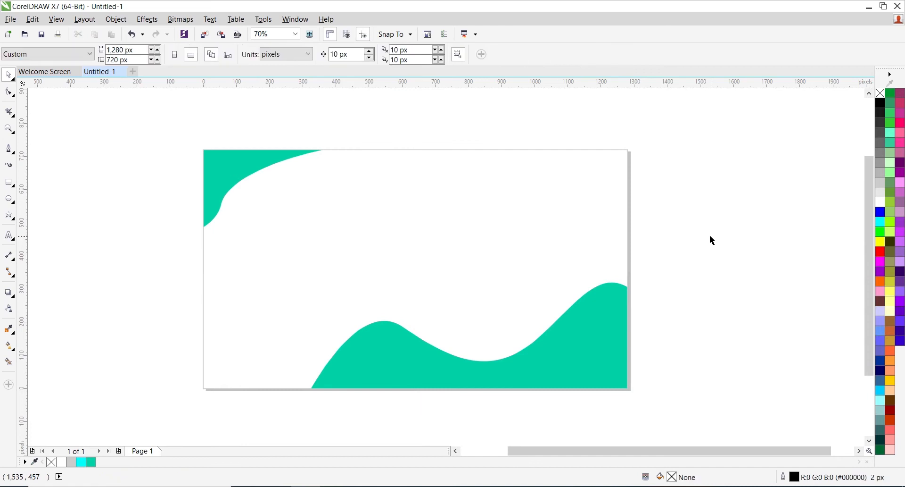
Select the large wave inside the clip, rotate it to about 201.1° and place it at about X 1,000, Y 31 px.
left_click(407, 347)
left_click(407, 347, "ctrl")
left_click_drag(431, 375, 466, 367)
left_click(558, 357)
left_click_drag(744, 277, 690, 255)
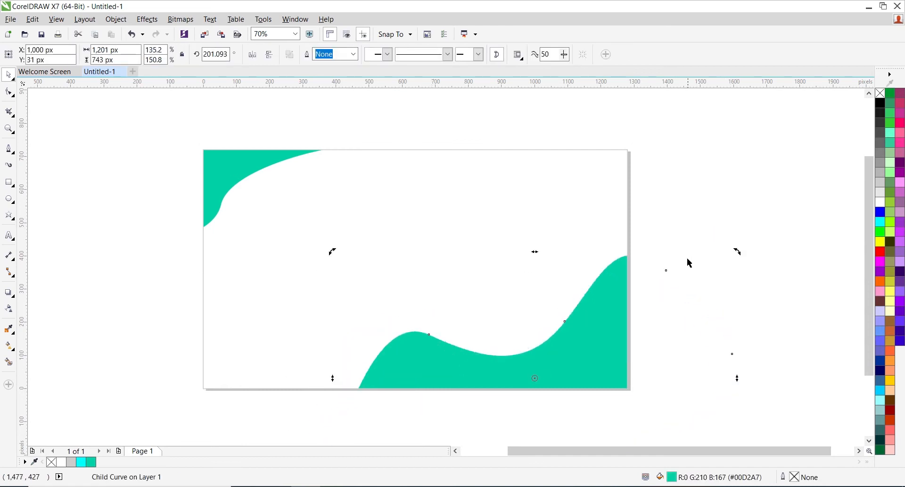
left_click(702, 198)
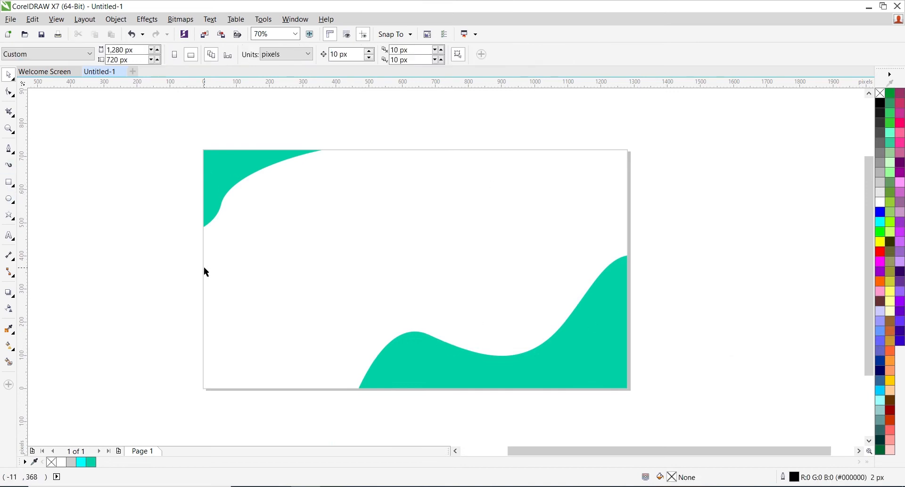
Draw a circle about 529 px across over the page's left edge and PowerClip it inside the page rectangle.
left_click(8, 198)
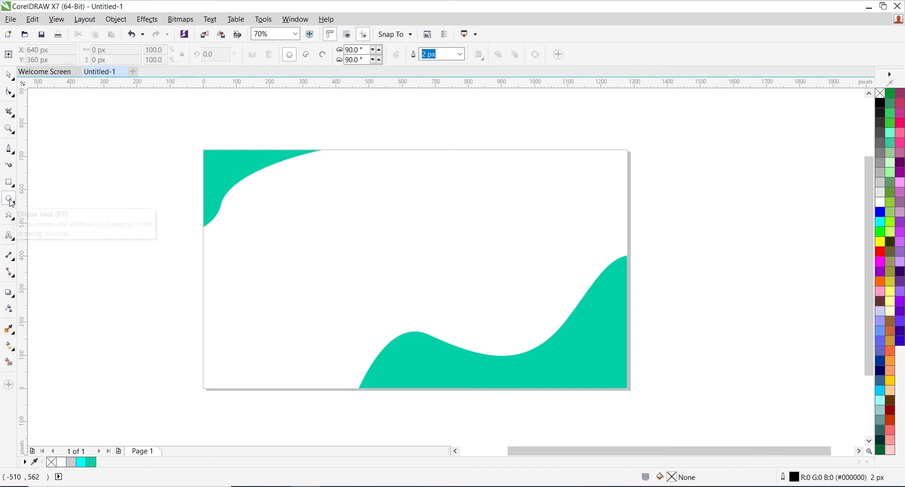
left_click_drag(124, 151, 267, 328)
key("space")
right_click(161, 247)
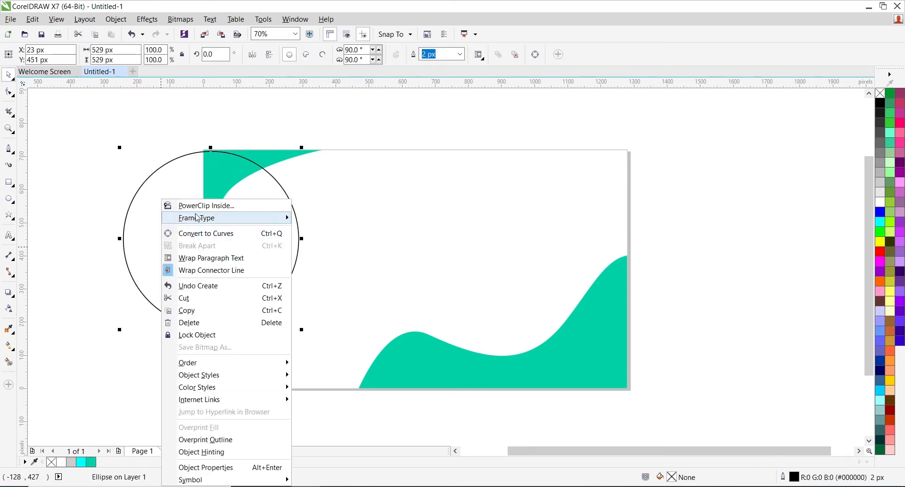
left_click(201, 205)
left_click(538, 183)
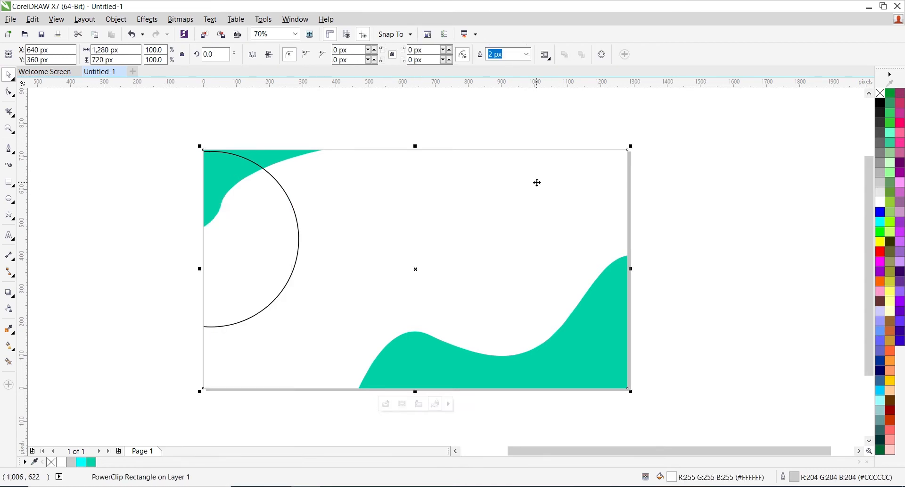
left_click(97, 236)
left_click(328, 268)
left_click(63, 222)
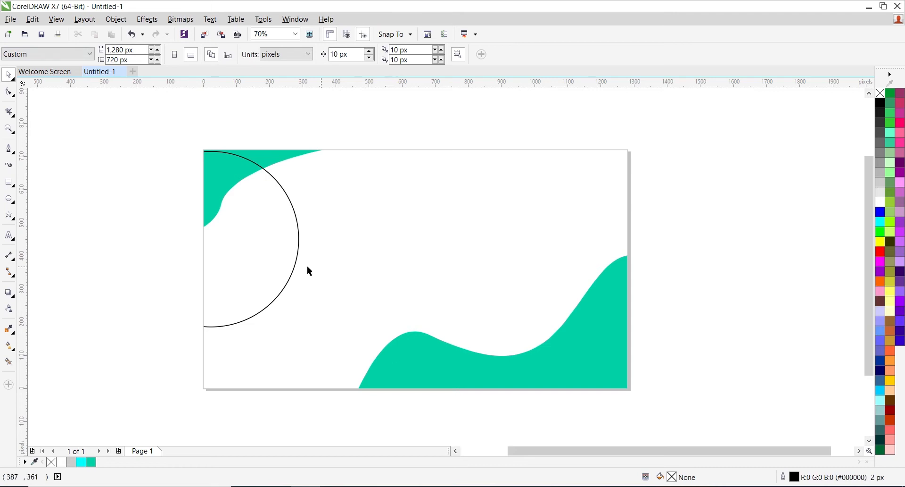
Reopen the page rectangle's PowerClip contents, move the circle to the page's upper-right area and enlarge it to about 828 px across.
left_click(398, 295)
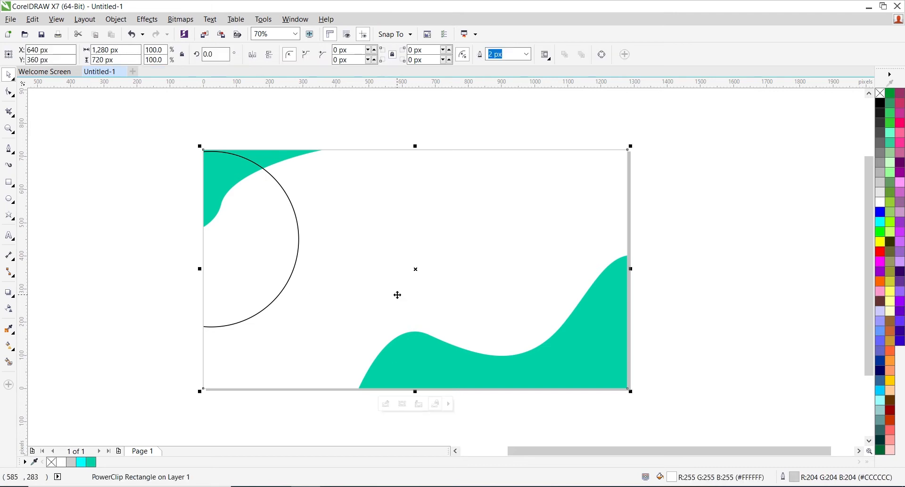
left_click(397, 295, "ctrl")
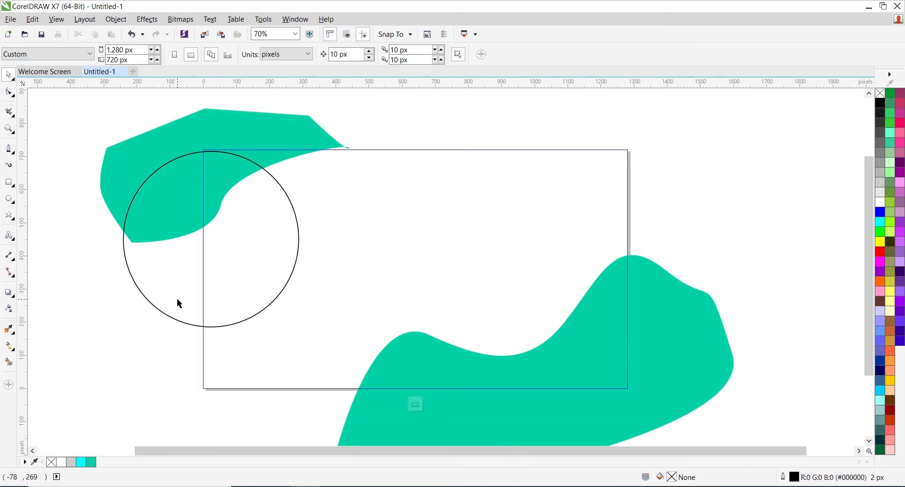
left_click(197, 309)
left_click_drag(196, 309, 545, 259)
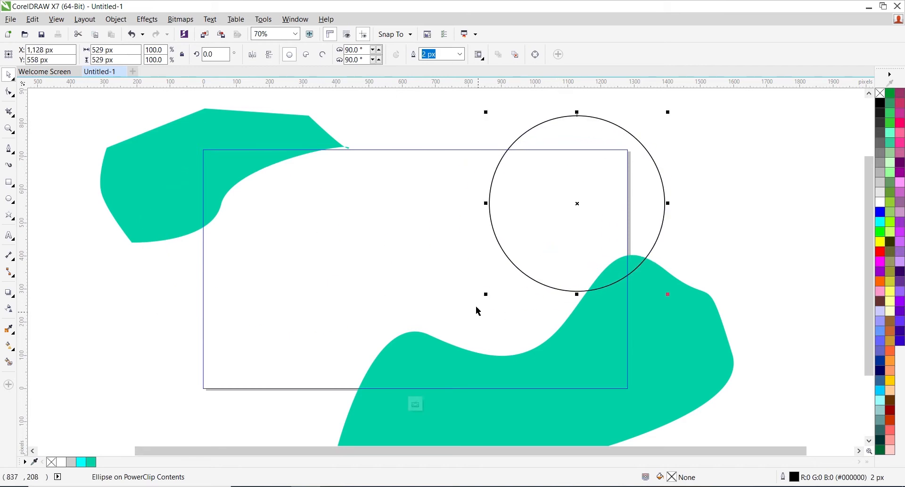
left_click_drag(487, 296, 429, 333)
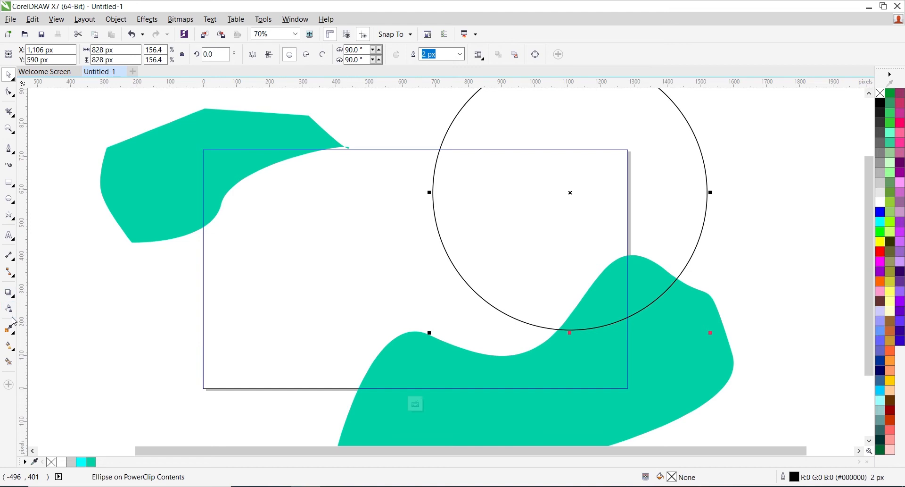
Fill the circle with light gray #E6E6E6, shift it slightly left, and order it behind the large teal wave.
left_click(880, 192)
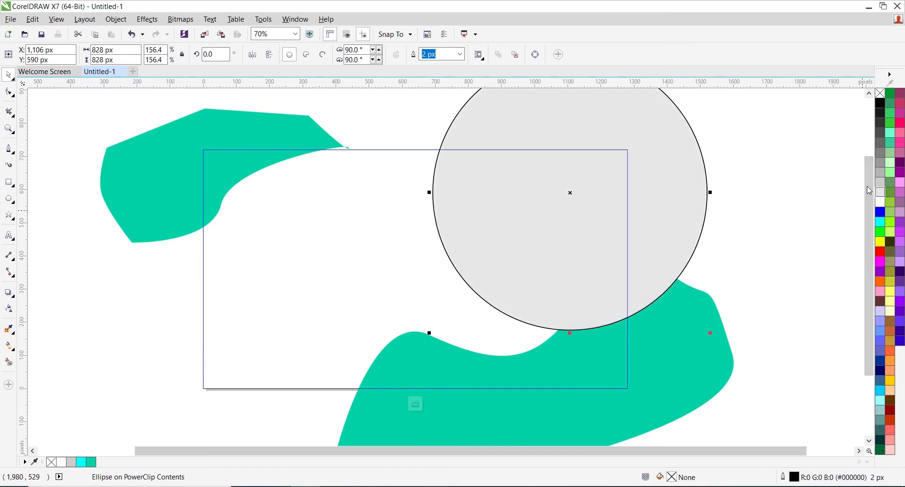
left_click_drag(479, 250, 456, 248)
right_click(517, 251)
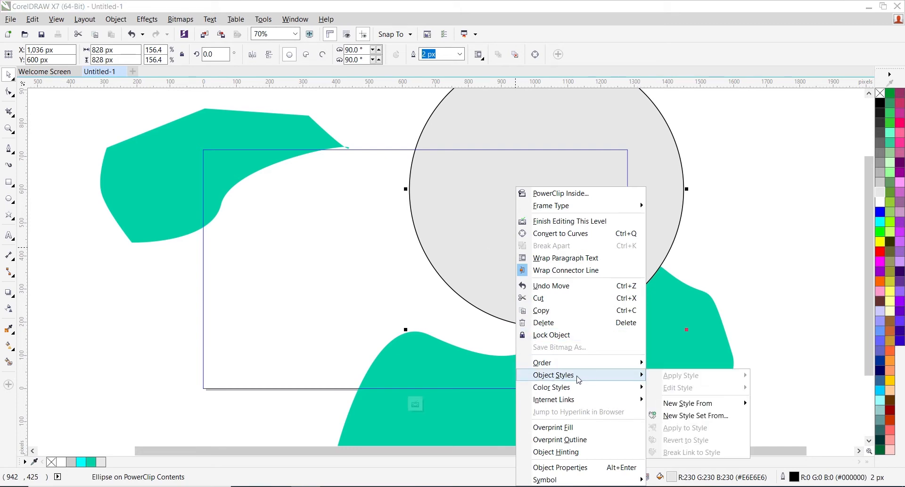
mouse_move(576, 362)
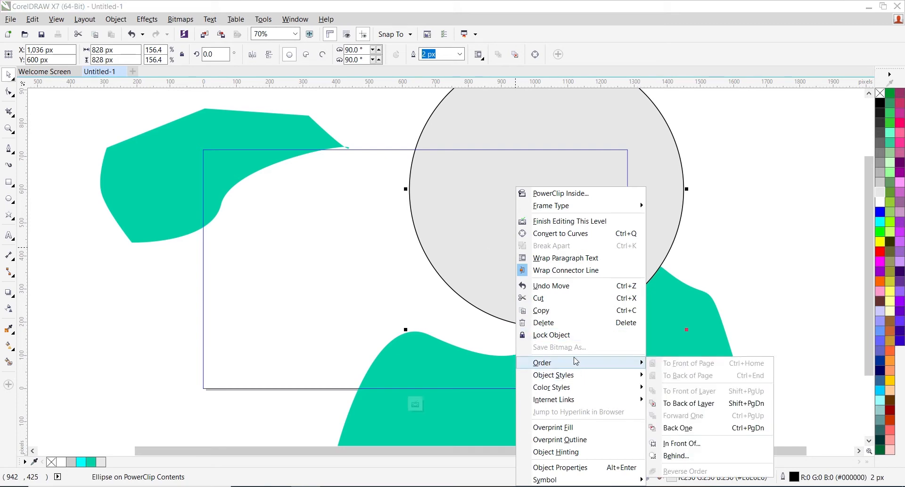
left_click(676, 455)
left_click(542, 360)
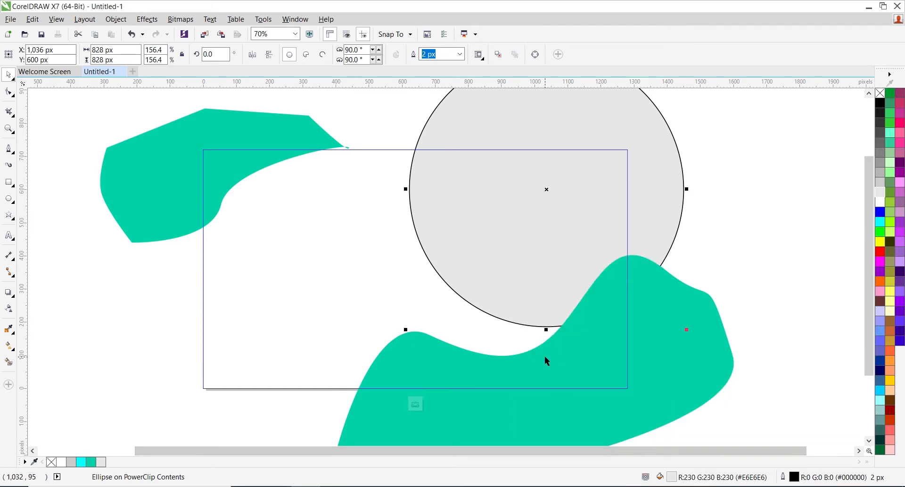
Move the gray circle to about X 963, Y 478 px, nestled in the wave's dip, and remove its outline.
left_click_drag(589, 240, 530, 255)
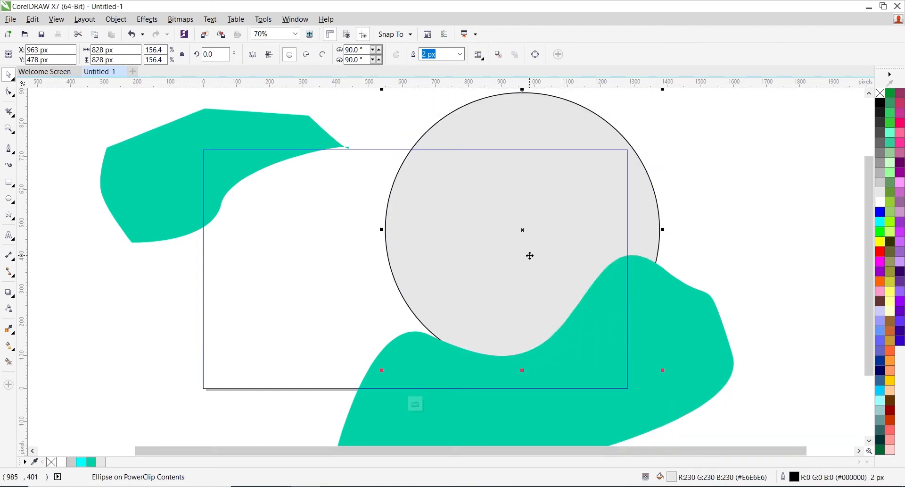
right_click(881, 97)
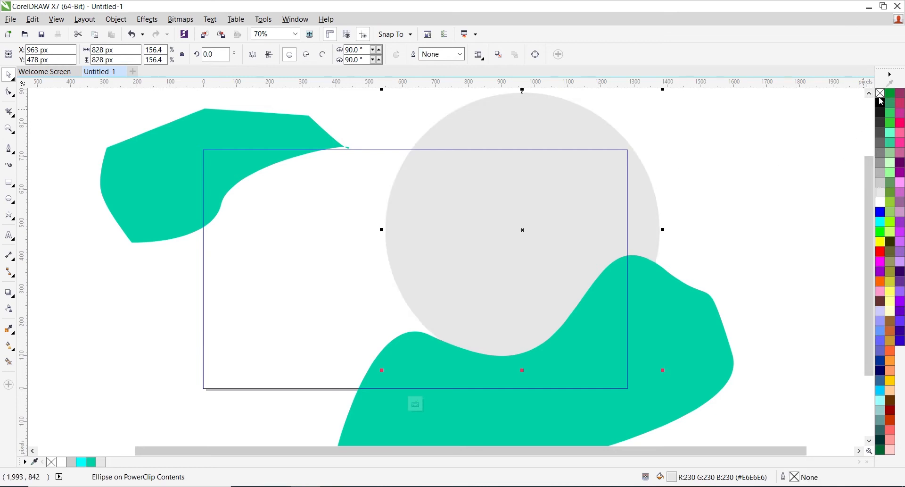
left_click(730, 270)
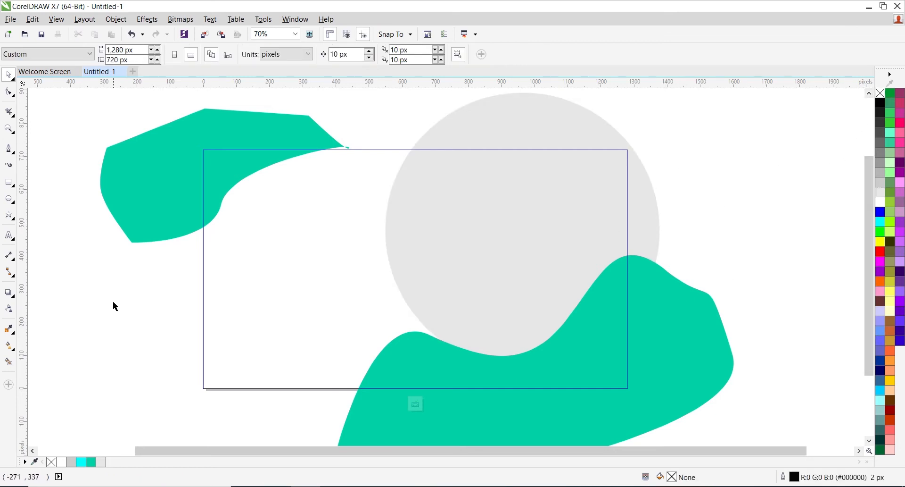
Import photo-of-woman-wearing-yellow-jumpsuit-2799559.jpg from the Lending Page Design folder and place it at about 537 × 806 px beside the circle.
right_click(129, 280)
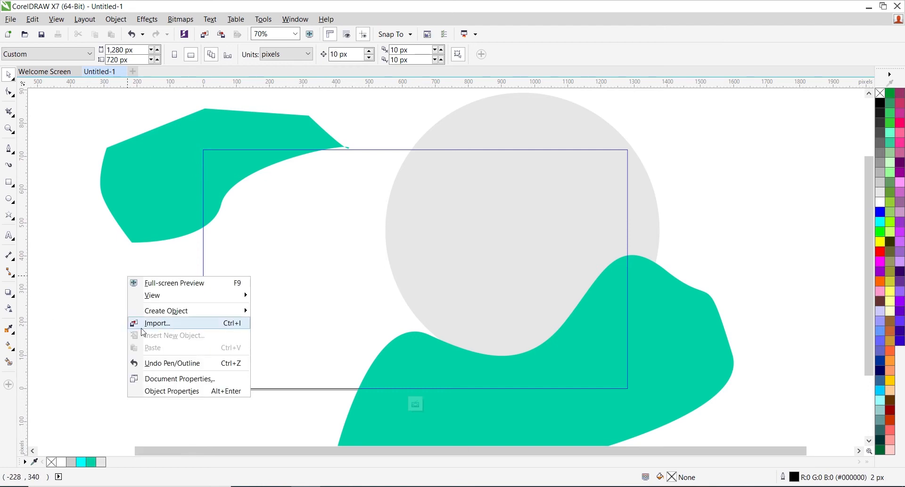
left_click(92, 270)
right_click(99, 281)
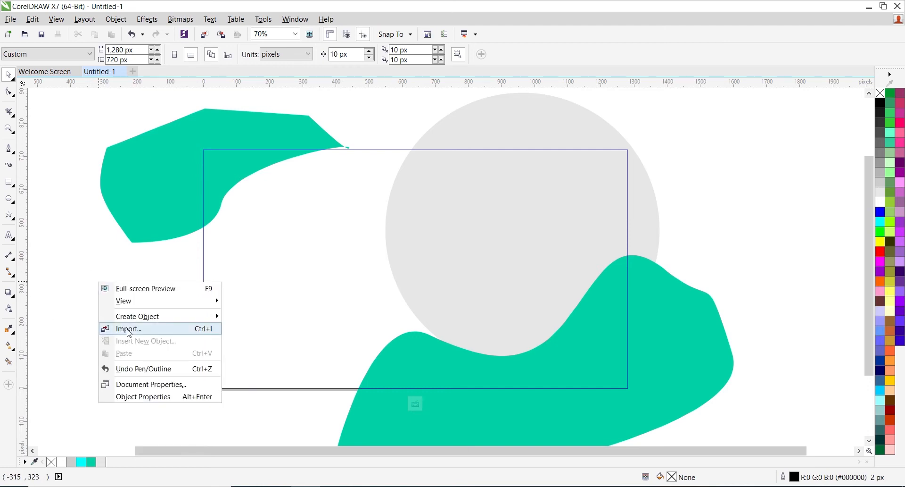
left_click(129, 333)
double_click(511, 142)
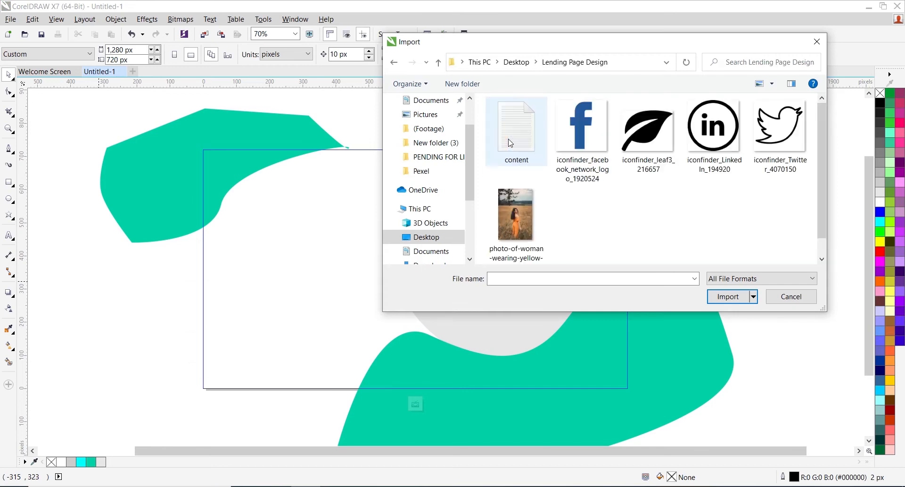
left_click_drag(513, 46, 431, 16)
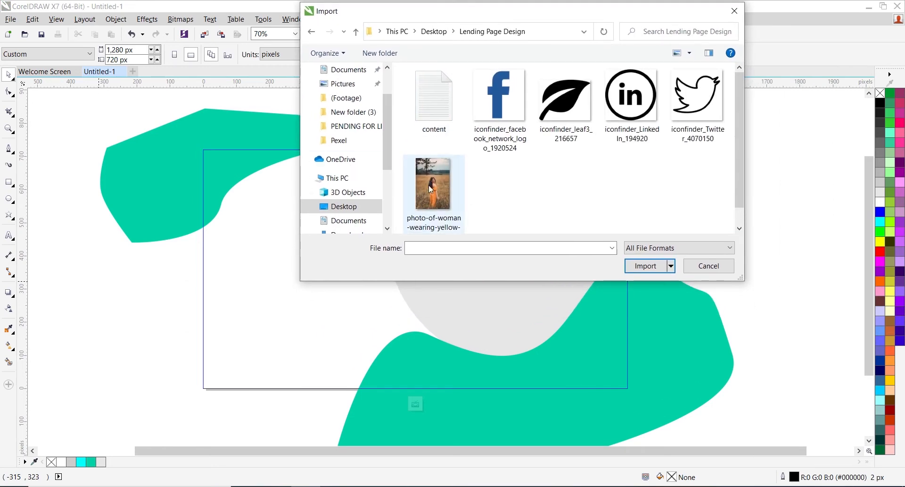
double_click(434, 175)
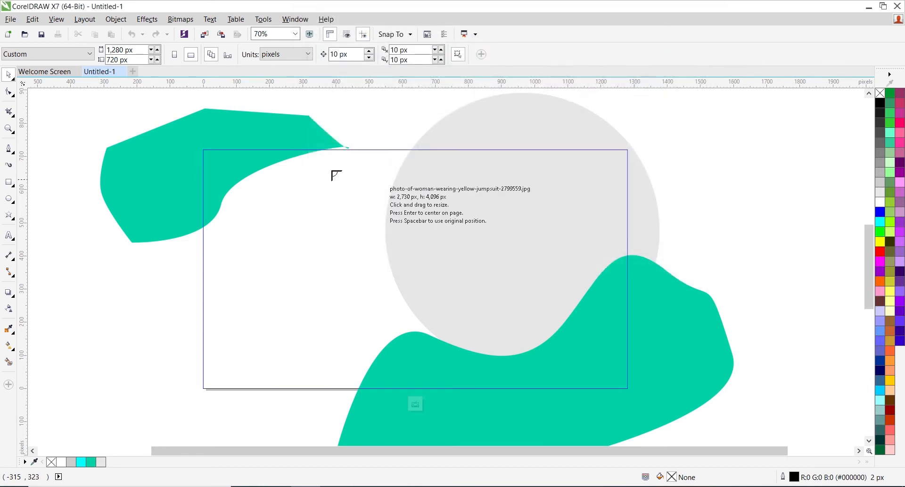
left_click_drag(294, 227, 513, 393)
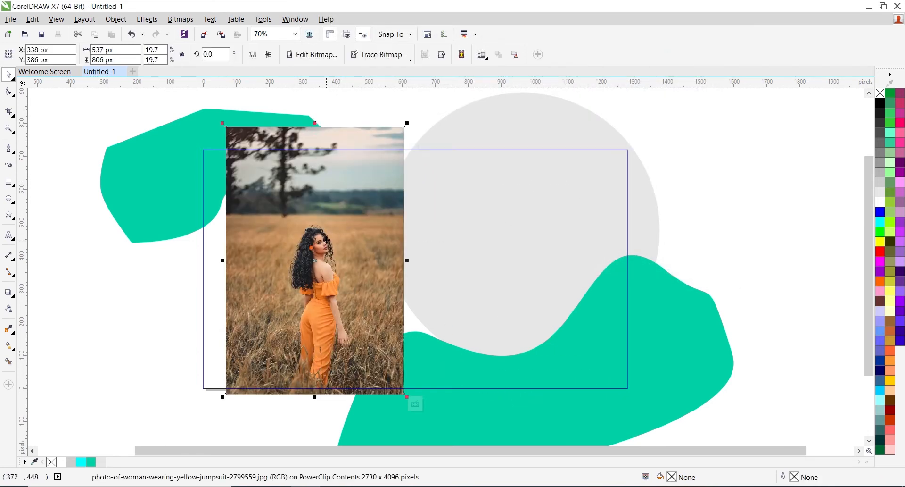
PowerClip the imported photo inside the gray circle.
right_click(328, 242)
left_click(294, 240)
right_click(296, 238)
left_click(326, 169)
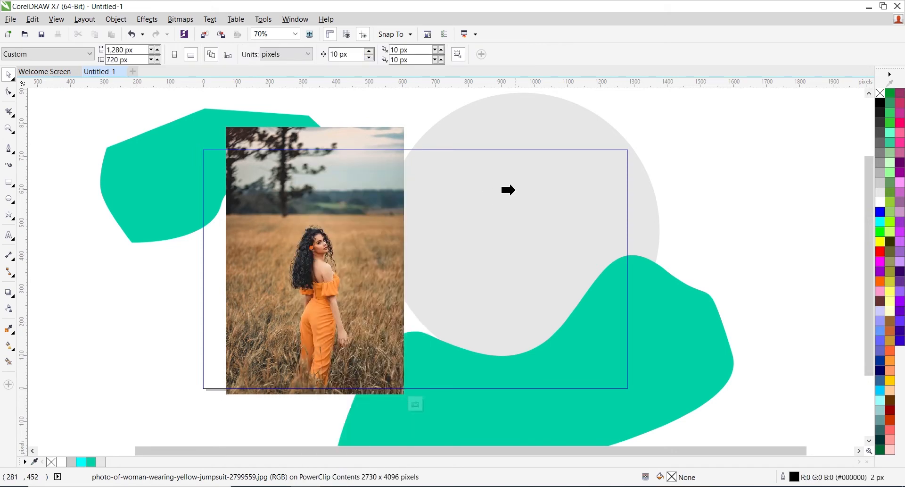
left_click(508, 189)
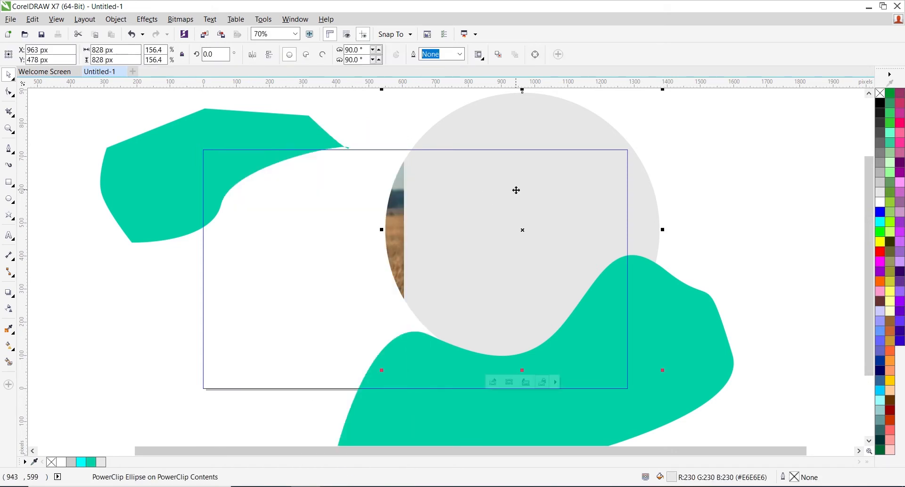
Open the circle's PowerClip contents, move the photo over the circle and enlarge it to about 776 × 1,164 px.
double_click(389, 234)
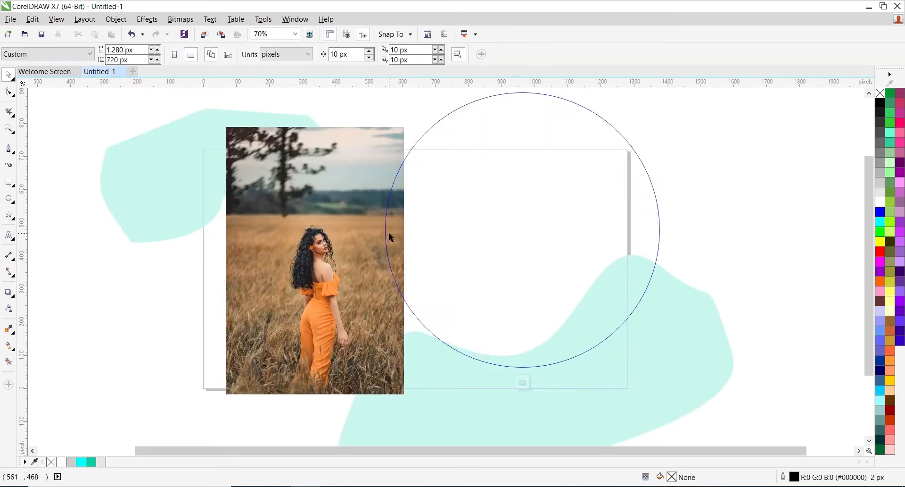
left_click_drag(325, 243, 492, 213)
left_click_drag(575, 368, 619, 427)
left_click_drag(433, 249, 461, 289)
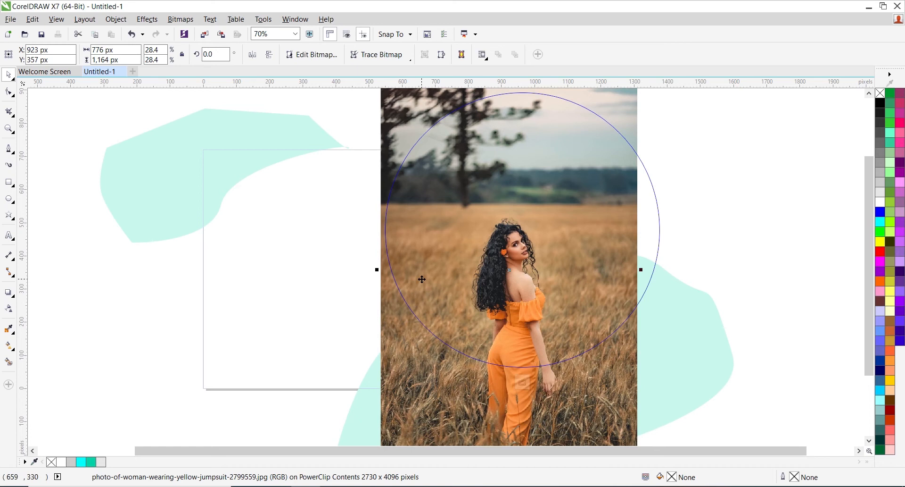
Enlarge the photo beyond the circle's edges, position the woman centrally in the circle, and finish editing the PowerClip contents.
scroll(422, 279, "down", 1)
left_click_drag(579, 414, 587, 425)
left_click_drag(508, 269, 472, 245)
left_click(493, 357)
left_click_drag(576, 399, 591, 417, "shift")
left_click_drag(482, 251, 481, 238)
left_click(322, 235, "ctrl")
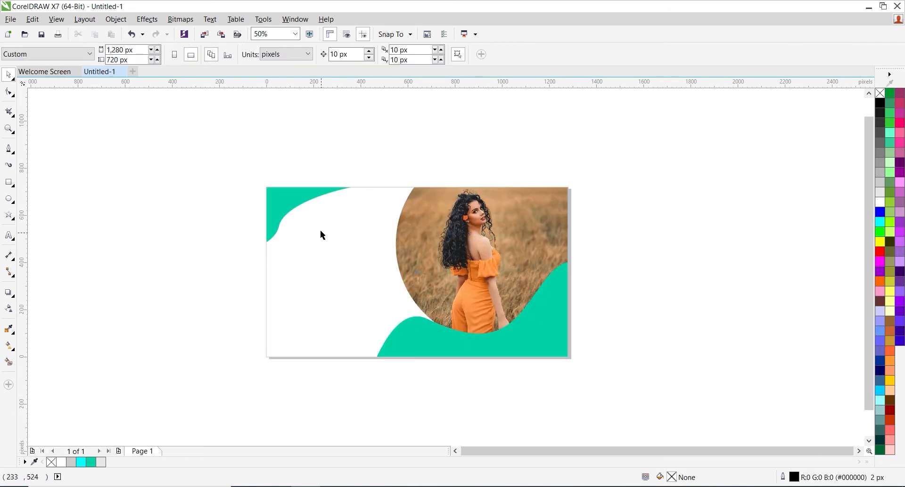
Open the circle's PowerClip contents, shift the woman's photo slightly down and to the right, and finish editing the contents.
scroll(420, 311, "up", 1)
left_click(497, 213)
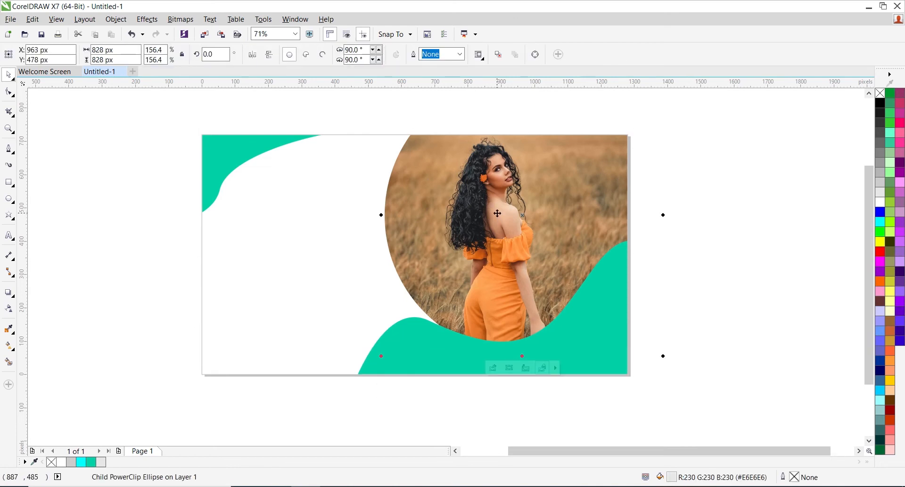
left_click(498, 213, "ctrl")
left_click_drag(498, 213, 502, 236)
left_click(676, 241)
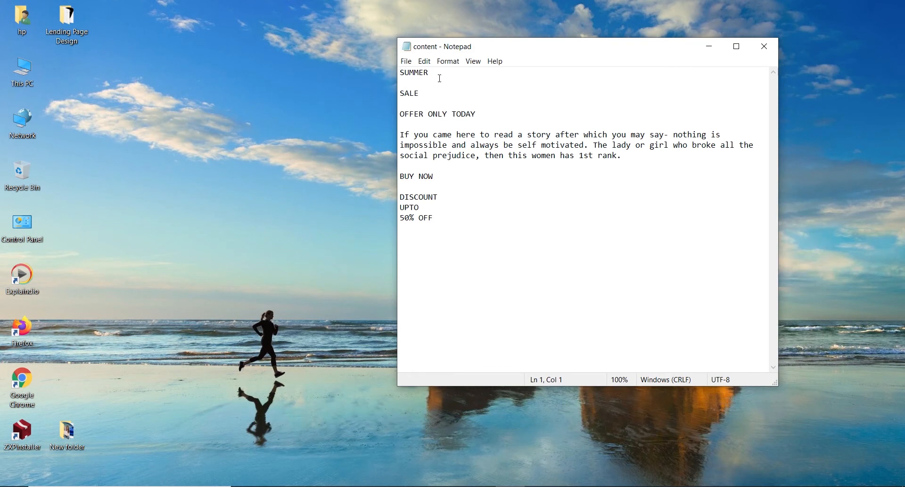
Copy SUMMER from the content file in Notepad, paste it as artistic text in CorelDRAW and set its font to Raleway ExtraLight.
left_click_drag(430, 73, 401, 75)
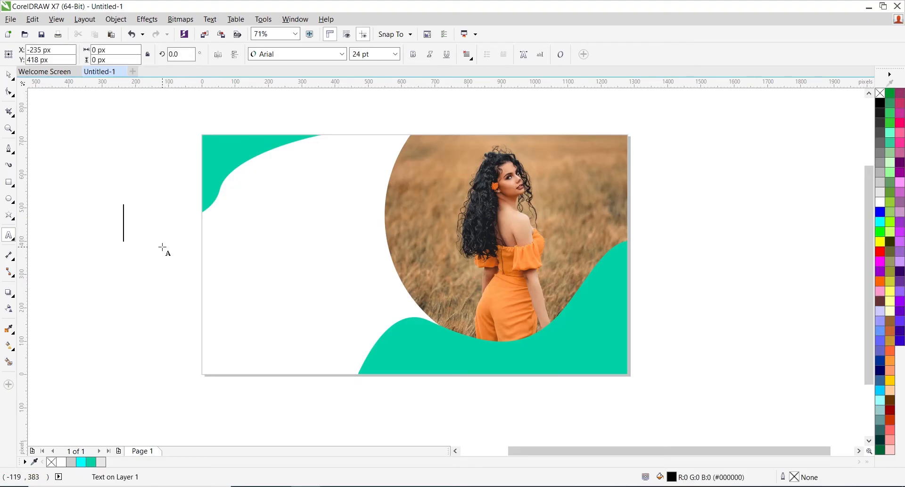
key("ctrl+v")
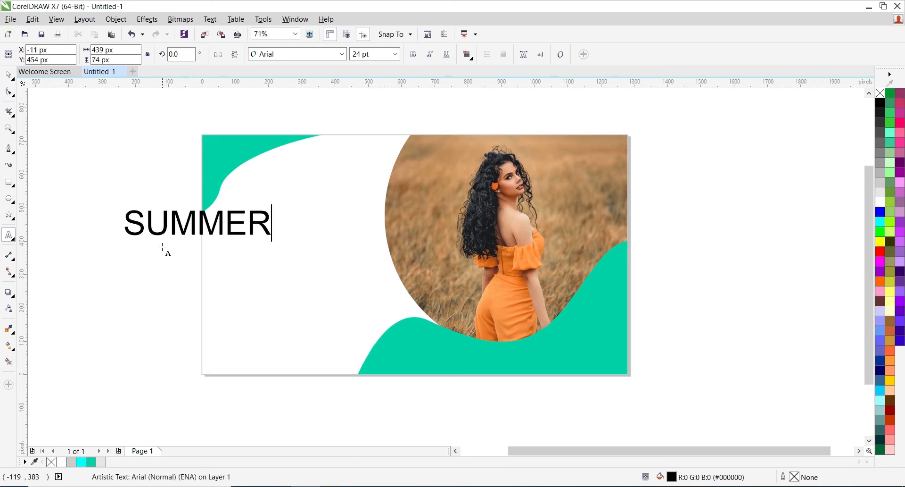
left_click(8, 74)
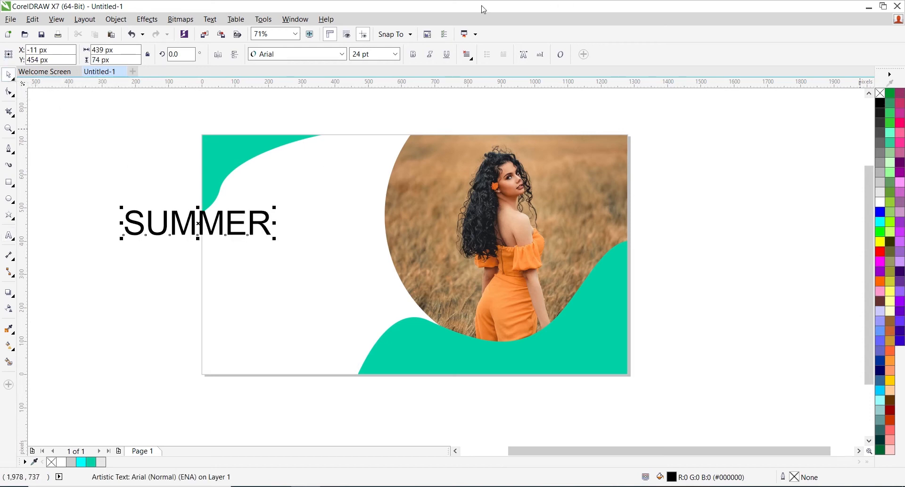
left_click(254, 54)
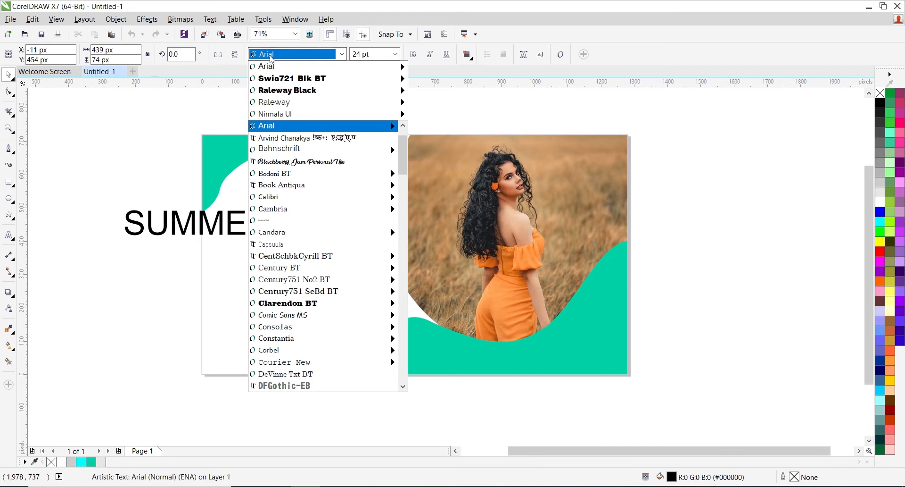
mouse_move(290, 102)
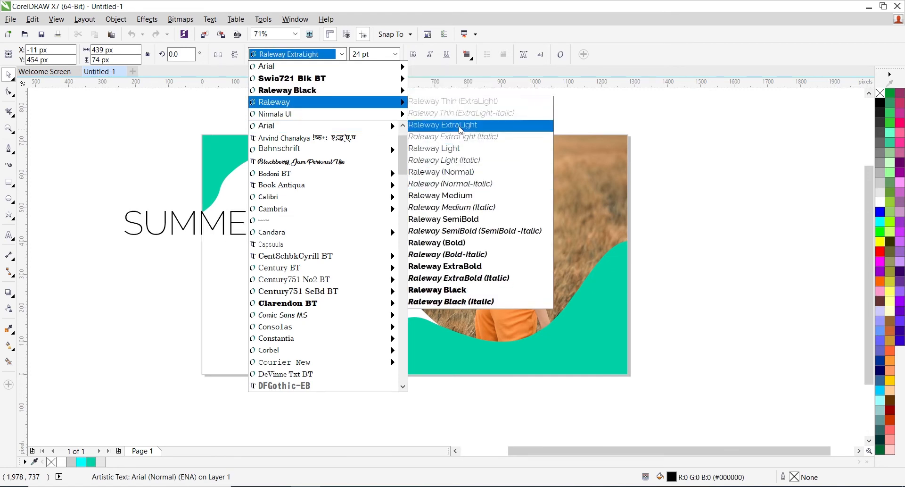
left_click(461, 129)
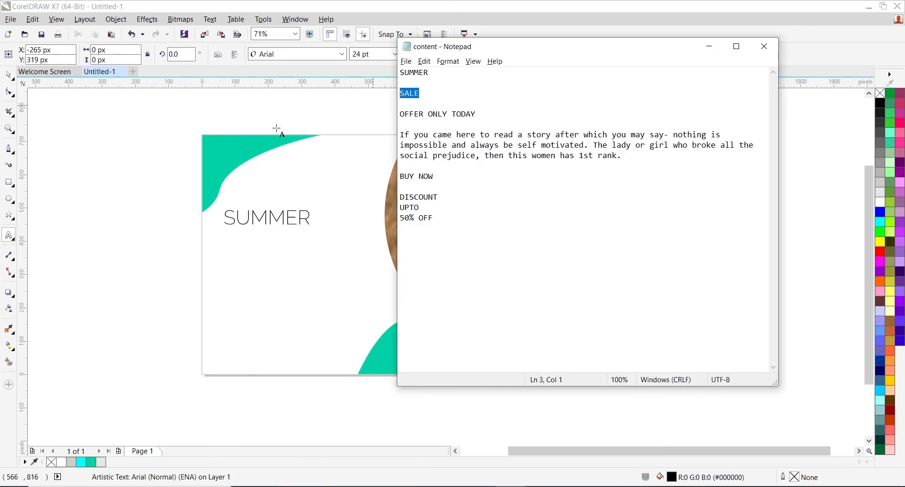
Paste the copied word SALE as separate artistic text and set its font to Raleway Black.
left_click(113, 256)
key("ctrl+v")
left_click(8, 74)
left_click(342, 54)
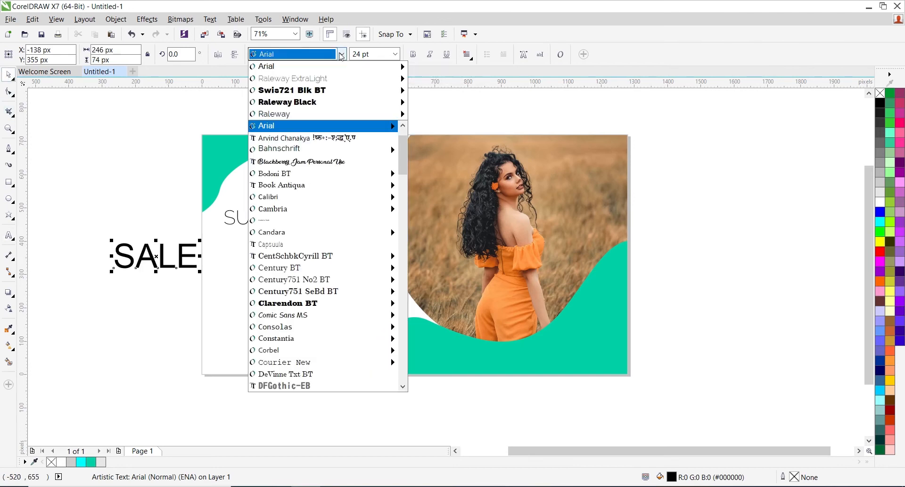
mouse_move(296, 110)
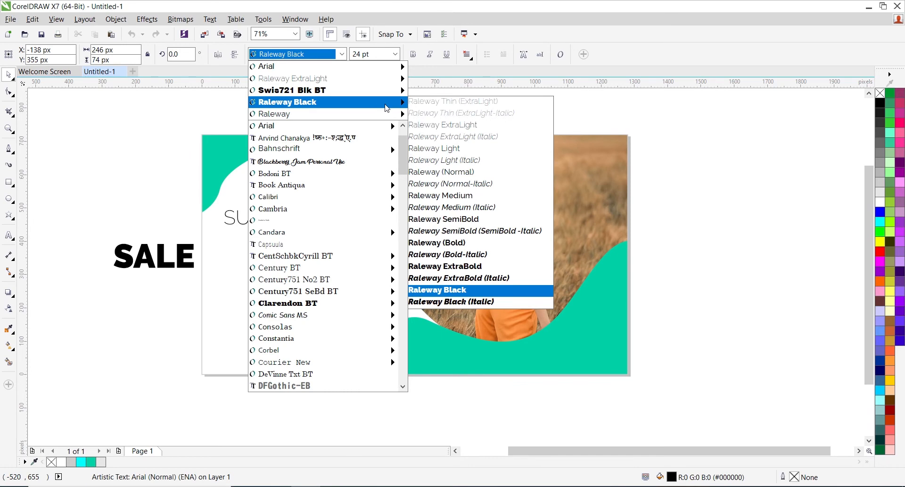
left_click(439, 289)
Enlarge the SALE text to about 431 × 130 px and place it directly beneath SUMMER.
left_click_drag(153, 256, 368, 313)
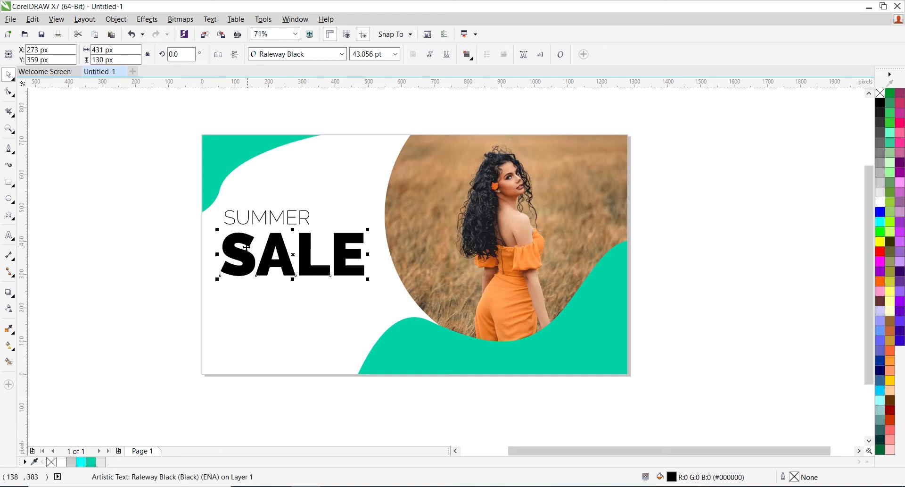
left_click_drag(238, 254, 235, 251)
left_click(55, 236)
Copy OFFER ONLY TODAY from the content file in Notepad and paste it as artistic text in CorelDRAW.
key("alt+Tab")
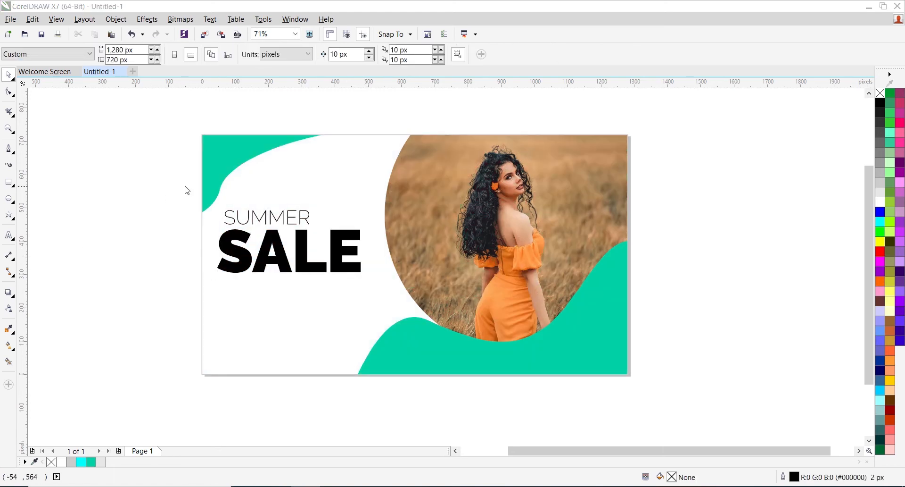
left_click_drag(491, 113, 371, 117)
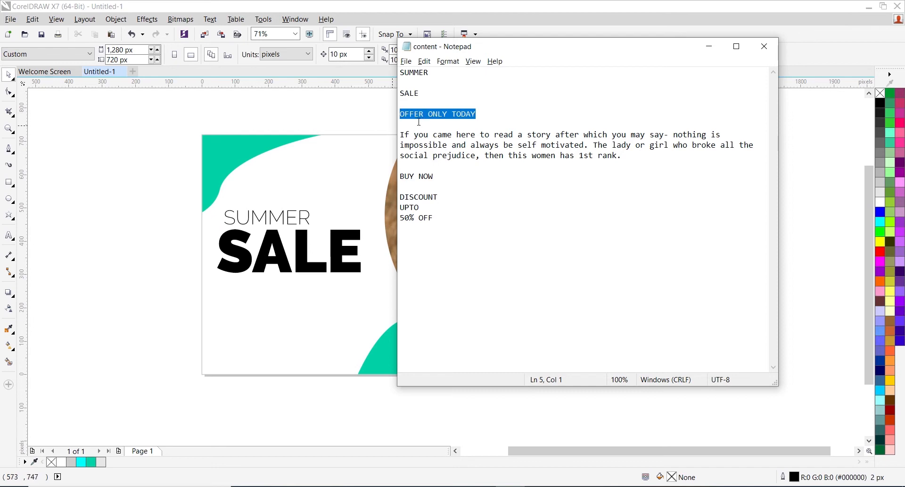
left_click(90, 255)
left_click(10, 235)
left_click(133, 303)
key("ctrl+v")
key("ctrl+space")
Set OFFER ONLY TODAY in Raleway ExtraLight, shrink it to about 380 × 29 px and place it beneath SALE.
left_click(342, 53)
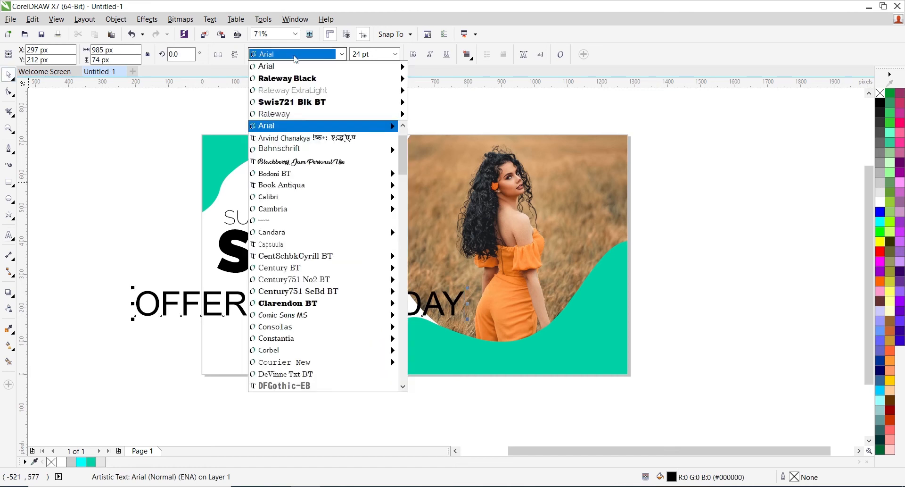
left_click(303, 87)
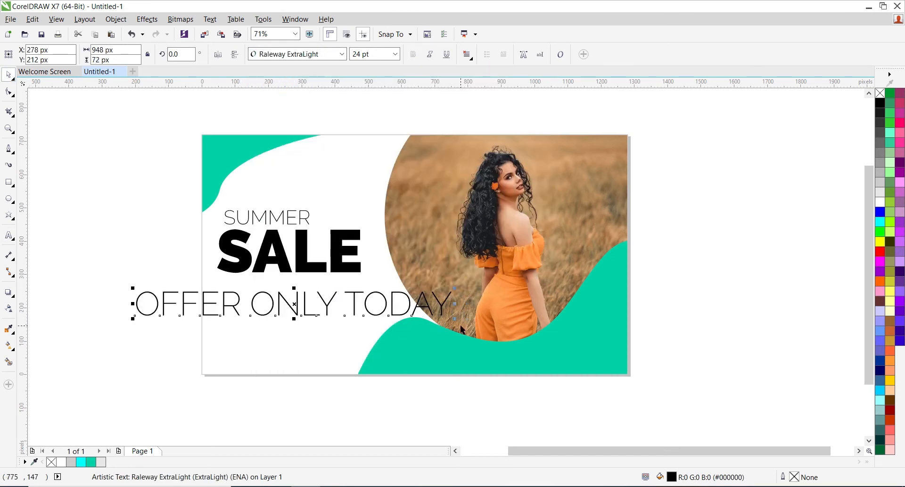
left_click_drag(455, 319, 263, 319)
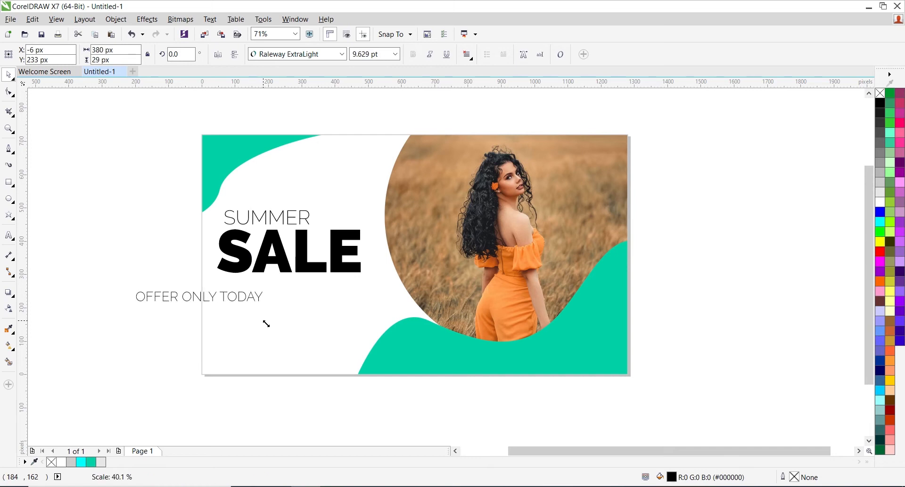
left_click_drag(156, 303, 245, 288)
Change the font of OFFER ONLY TODAY to Raleway Medium.
left_click(342, 54)
mouse_move(377, 67)
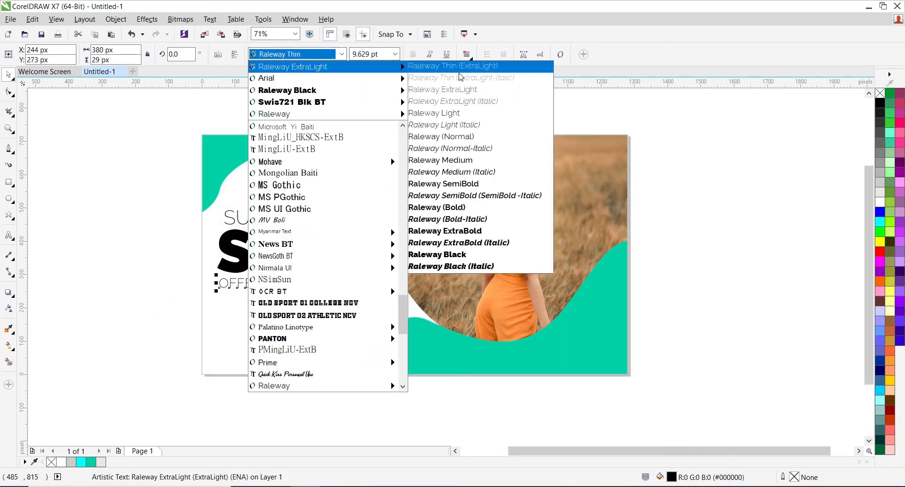
left_click(441, 160)
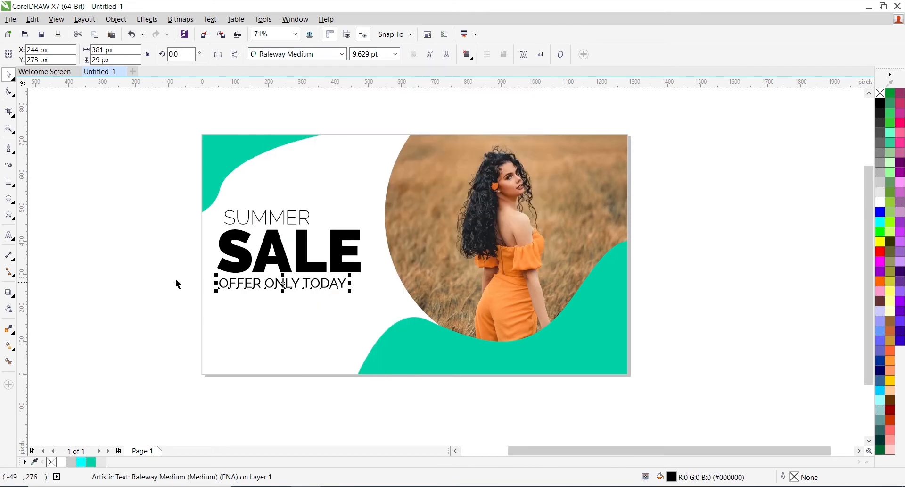
Sample the orange #DE6F1D from the woman's dress with the Color Eyedropper and fill the SALE text with it.
left_click(252, 261)
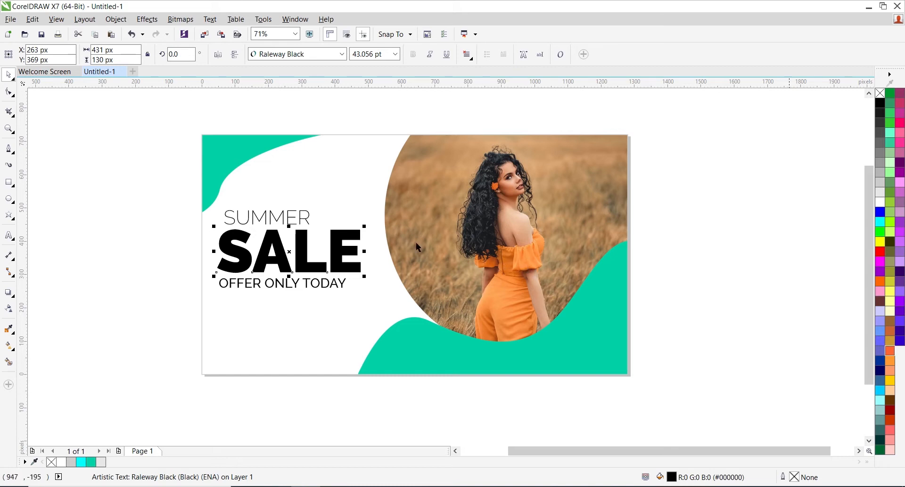
left_click(14, 332)
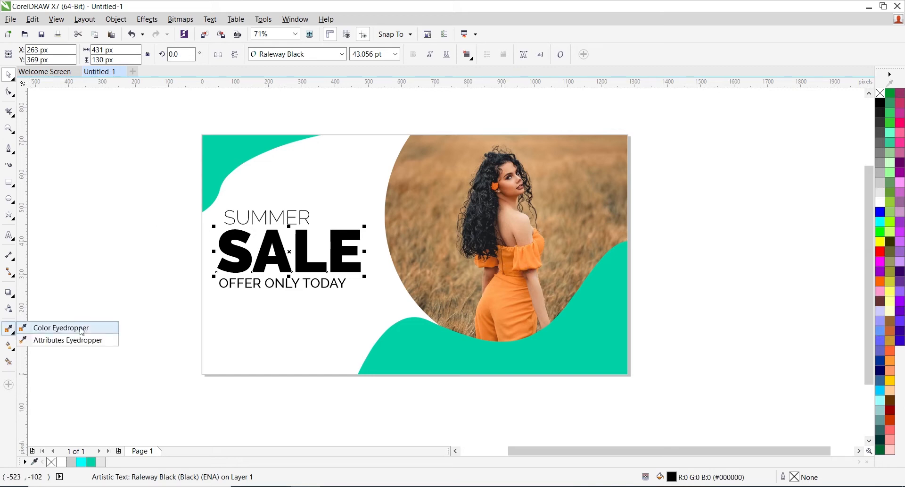
left_click(43, 325)
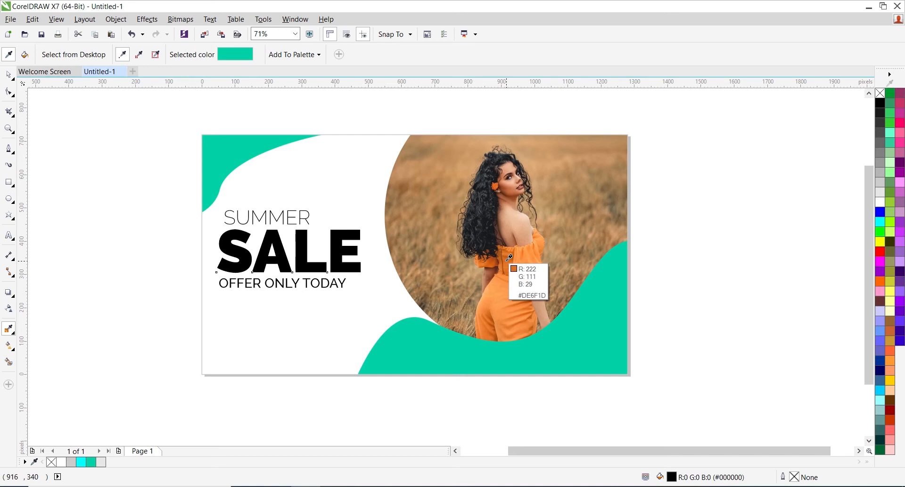
left_click(508, 259)
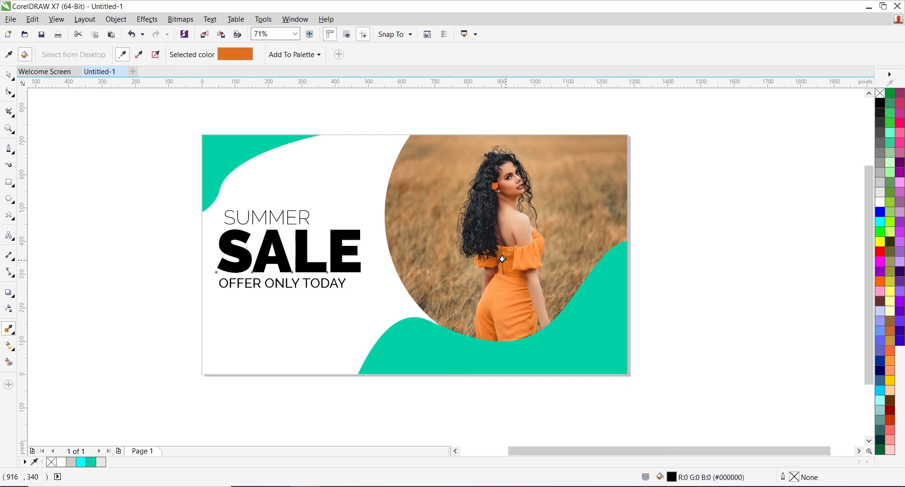
left_click(238, 253)
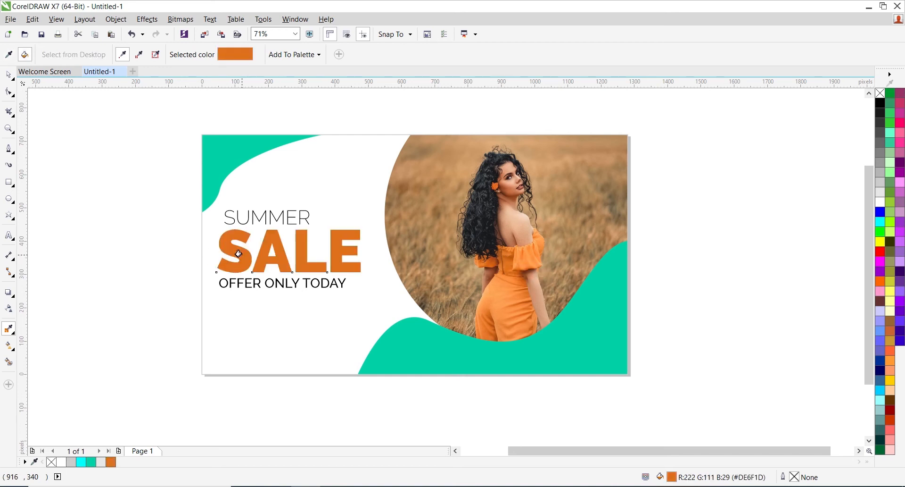
key("space")
left_click(137, 224)
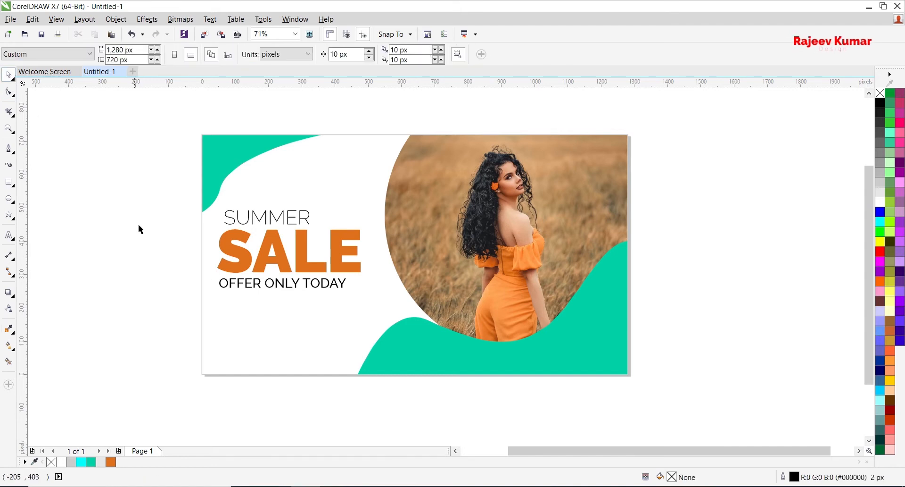
Nudge the SUMMER text down 10 px, closer to SALE.
left_click(306, 221)
key("Down")
left_click(142, 256)
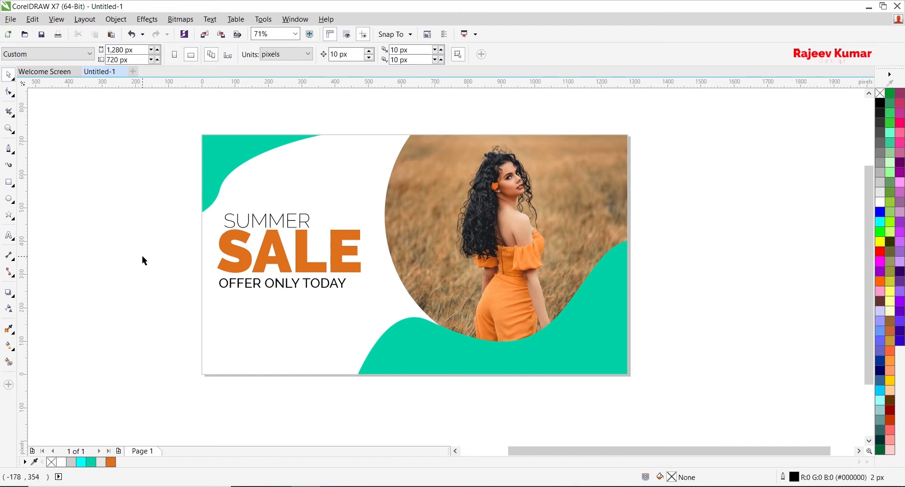
Sample the teal of the upper corner shape with the Color Eyedropper and fill the SUMMER text with it.
left_click(10, 330)
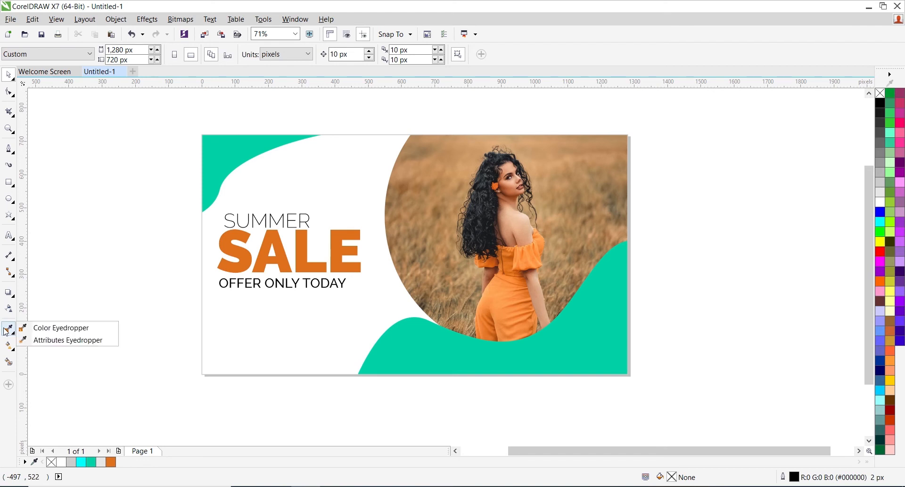
left_click(64, 326)
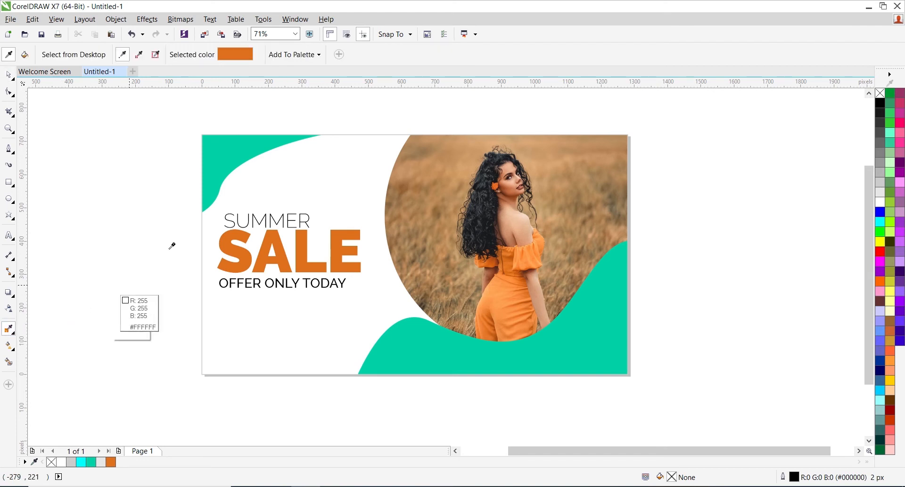
left_click(238, 151)
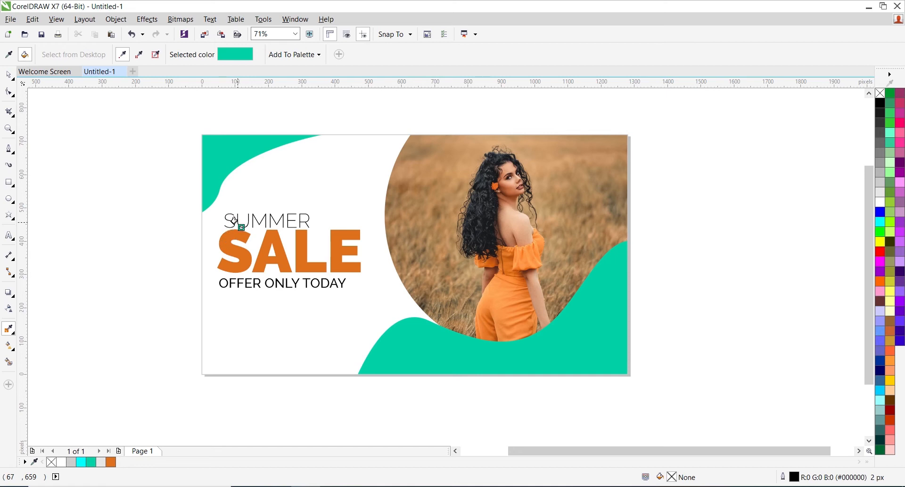
left_click(231, 222)
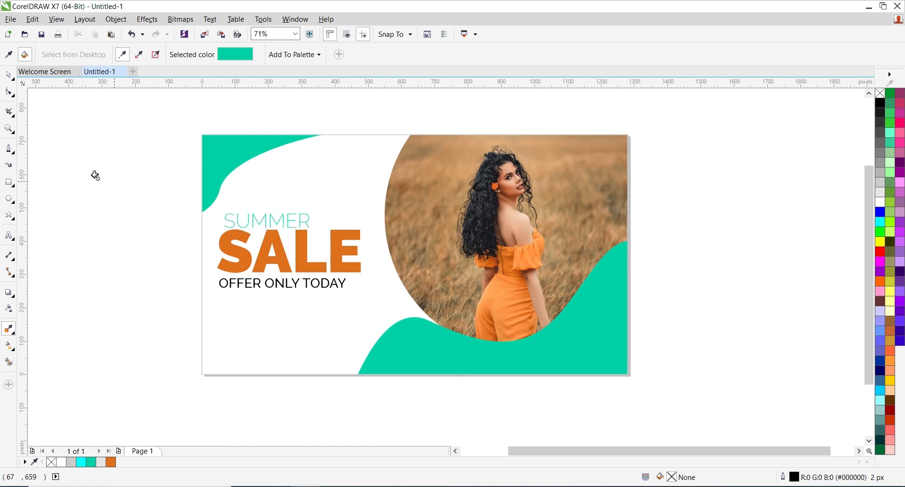
Recolor the OFFER ONLY TODAY text to a medium gray from the color palette.
left_click(8, 75)
left_click_drag(137, 280, 404, 263)
left_click_drag(139, 262, 375, 309)
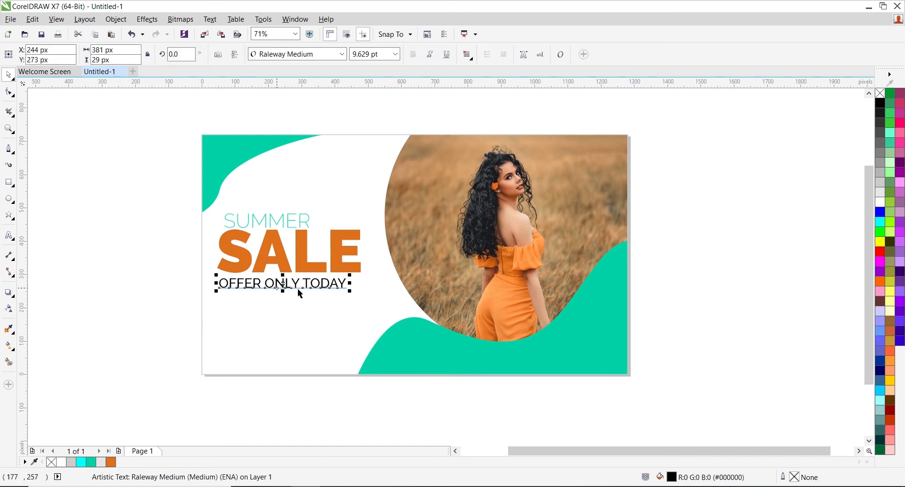
left_click(880, 154)
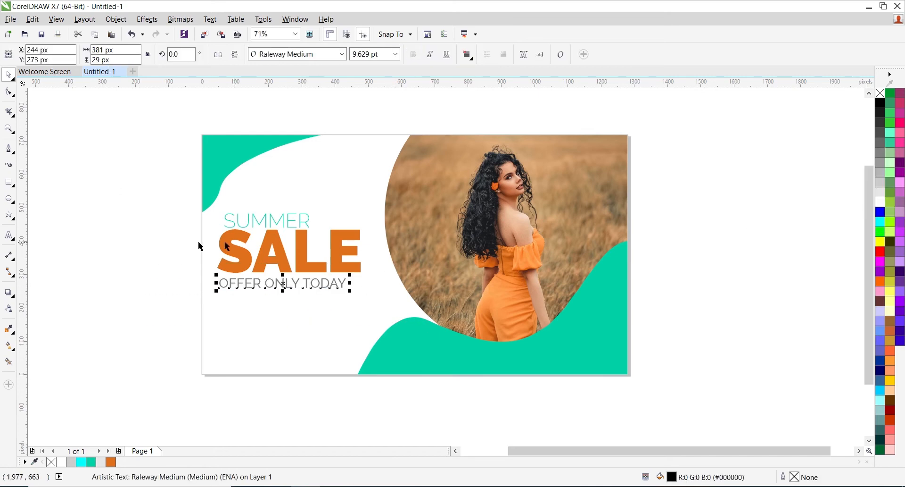
left_click(148, 217)
Copy the "If you came here to read a story" paragraph from Notepad into a text frame about 469 × 150 px below OFFER ONLY TODAY.
key("alt+Tab")
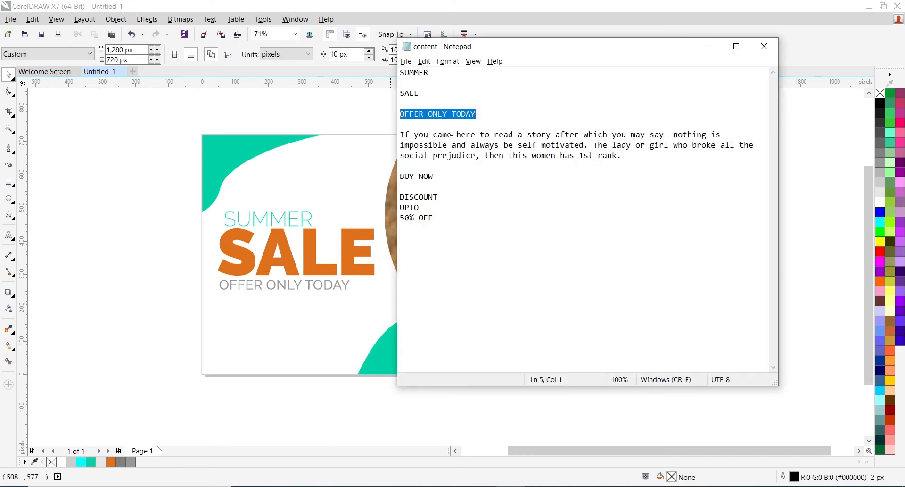
left_click_drag(399, 135, 613, 166)
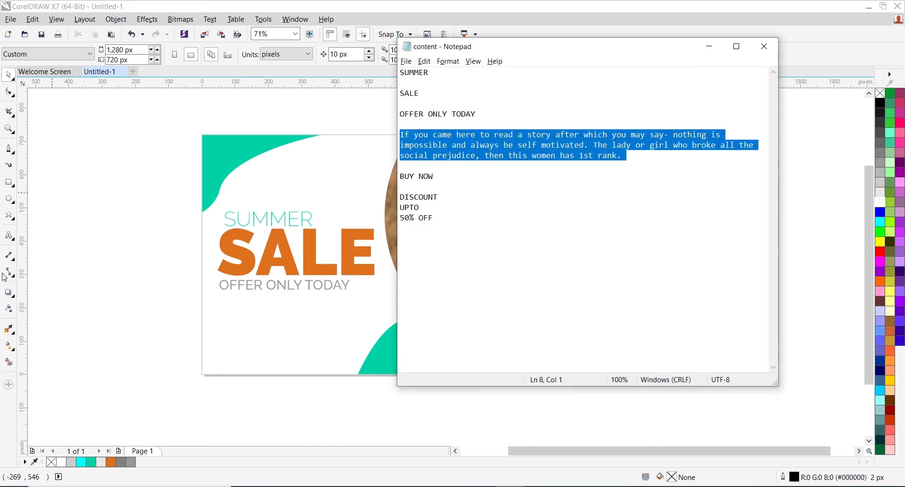
key("alt+Tab")
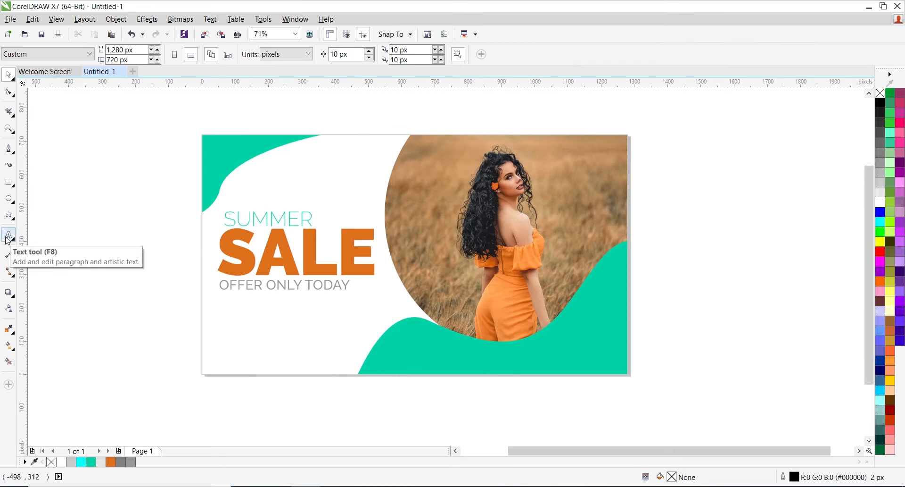
left_click(8, 238)
left_click_drag(220, 297, 376, 348)
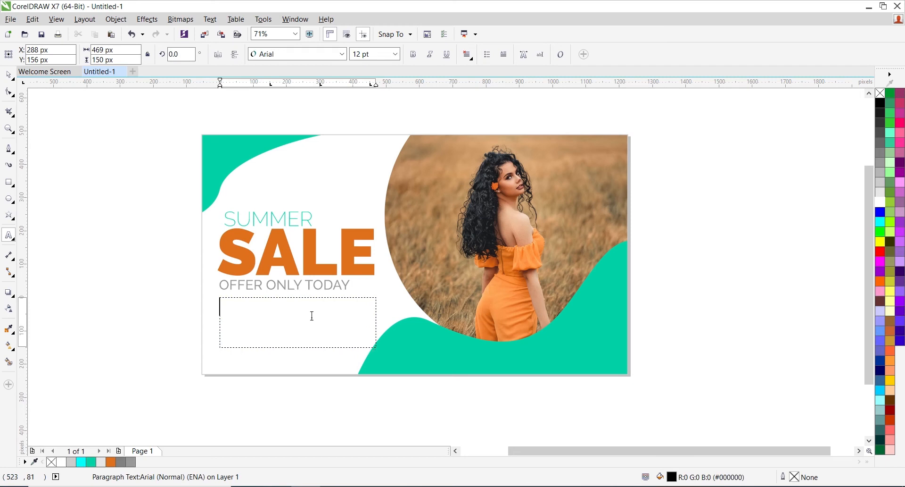
key("ctrl+v")
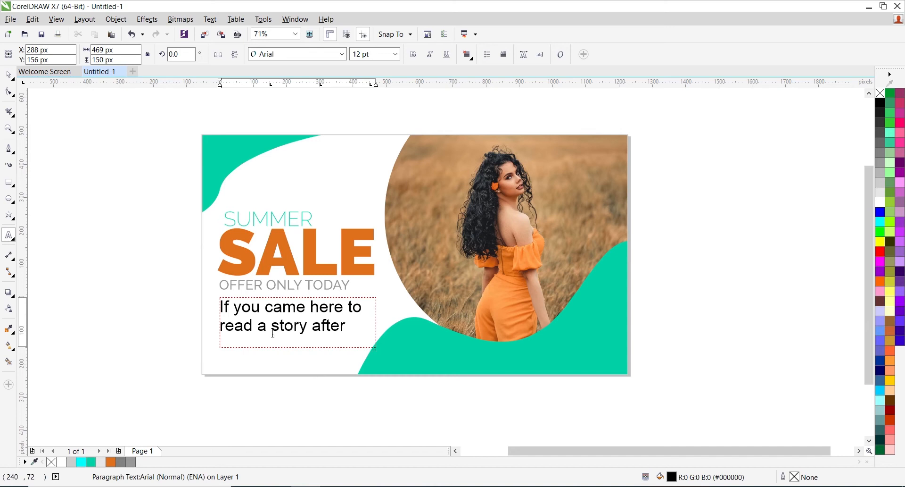
Set the pasted paragraph to 6 pt and stretch its text frame to about 167 px high.
key("ctrl+a")
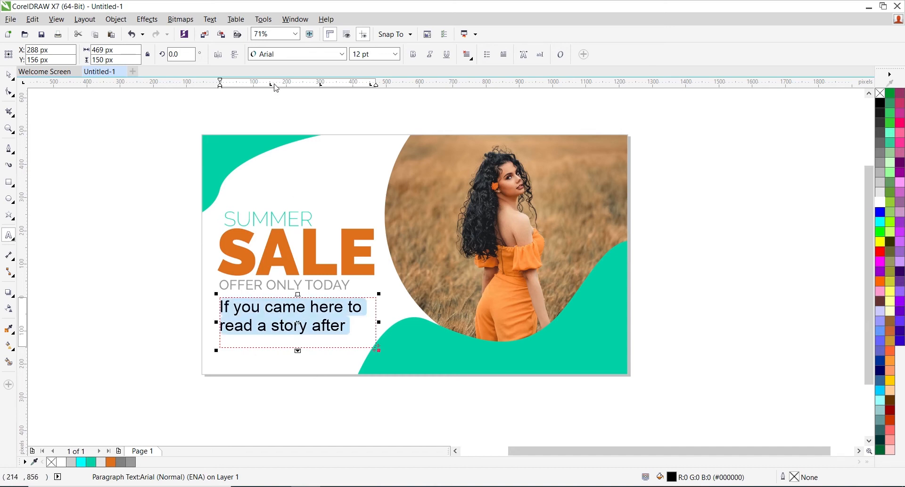
left_click(354, 54)
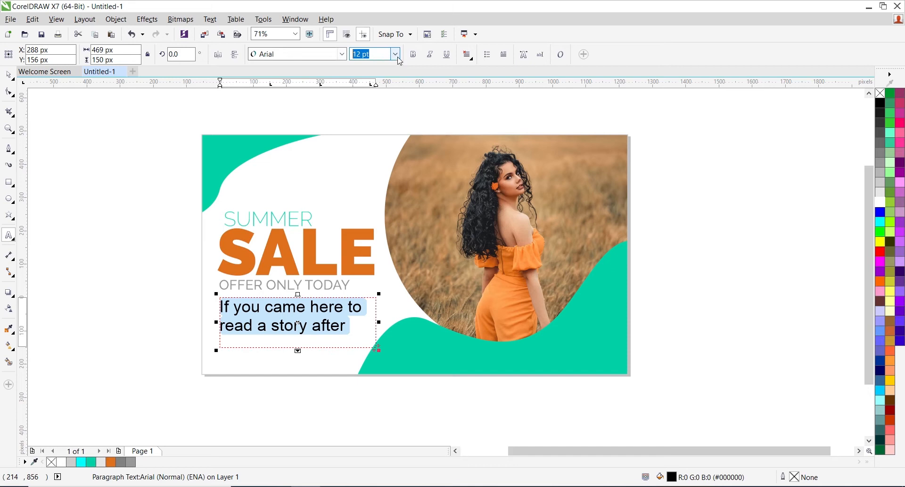
left_click(398, 56)
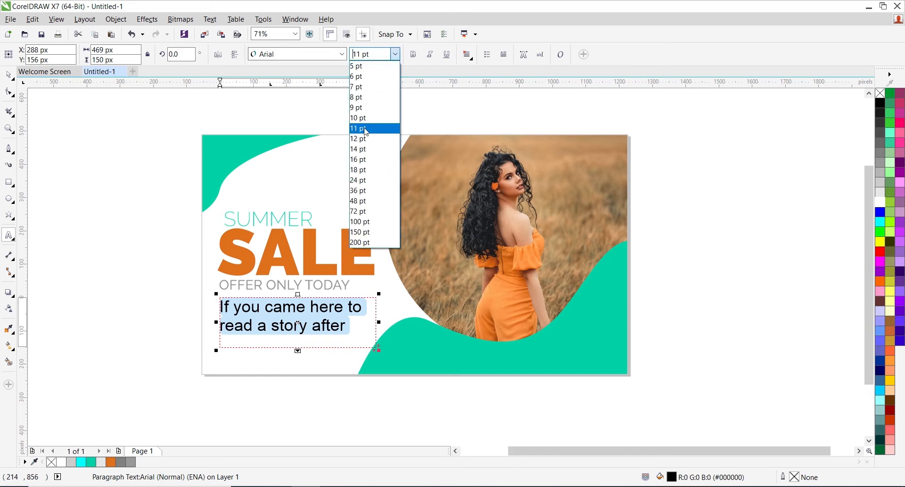
left_click(360, 81)
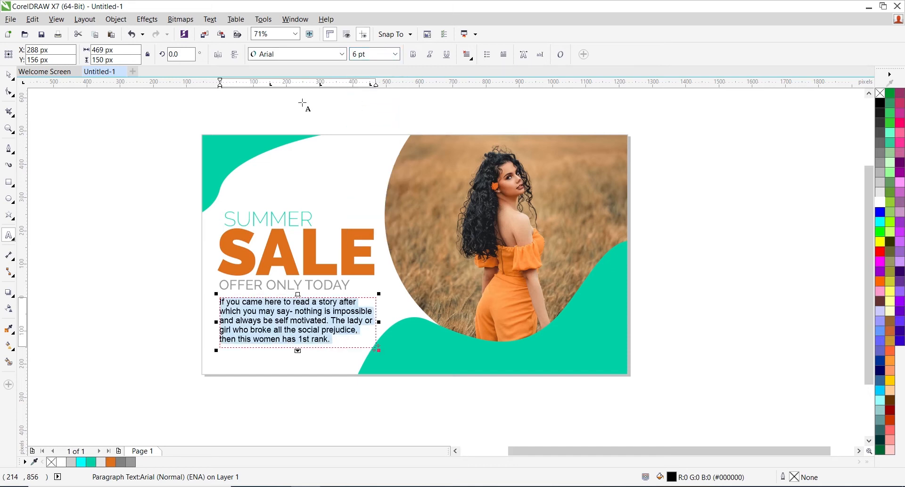
left_click(8, 74)
mouse_move(298, 350)
left_mouse_down()
mouse_move(298, 364)
mouse_move(298, 353)
left_mouse_up()
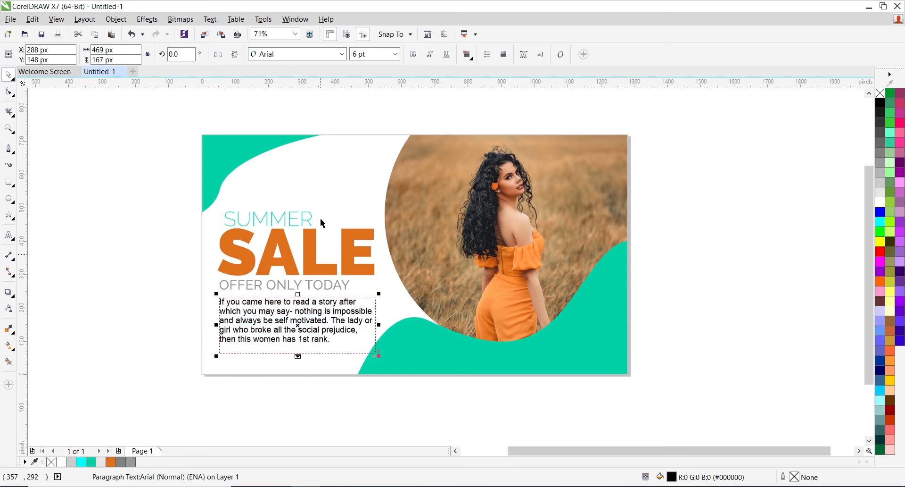
Format the paragraph in Raleway ExtraLight at 5 pt with a gray #999999 fill.
left_click(313, 54)
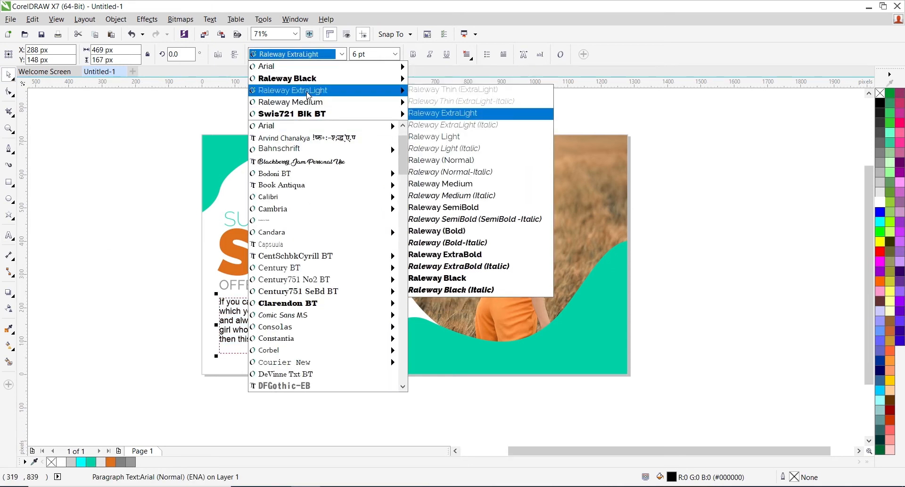
left_click(443, 113)
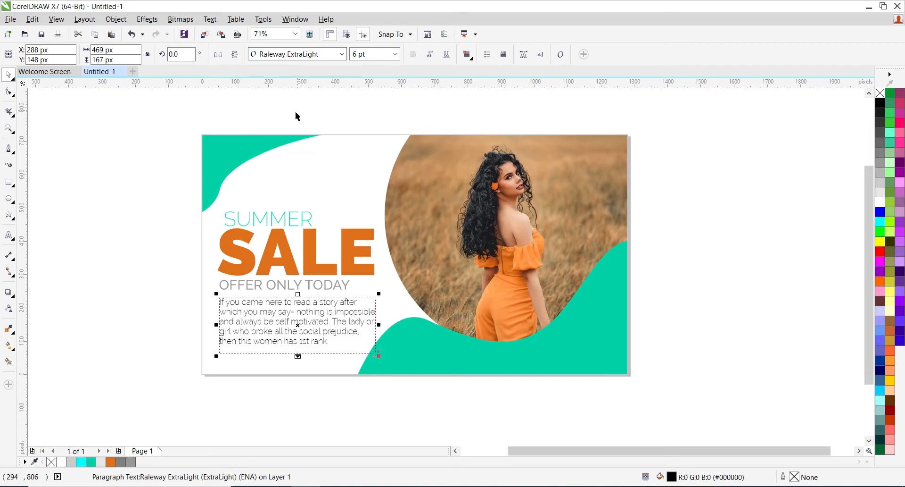
left_click(881, 164)
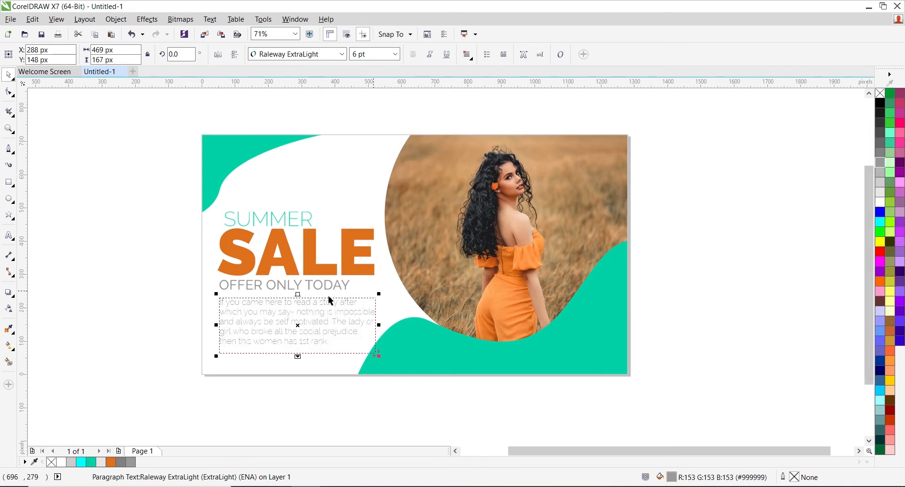
left_click(384, 54)
left_click(394, 56)
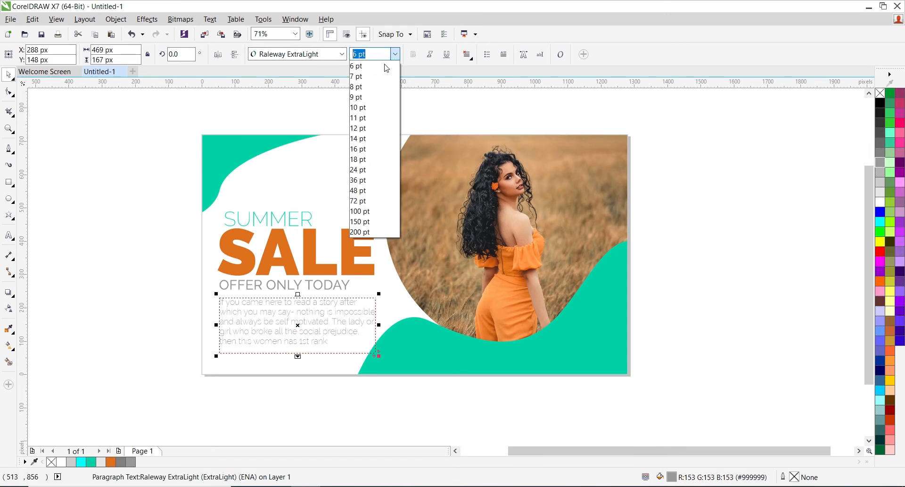
left_click(359, 65)
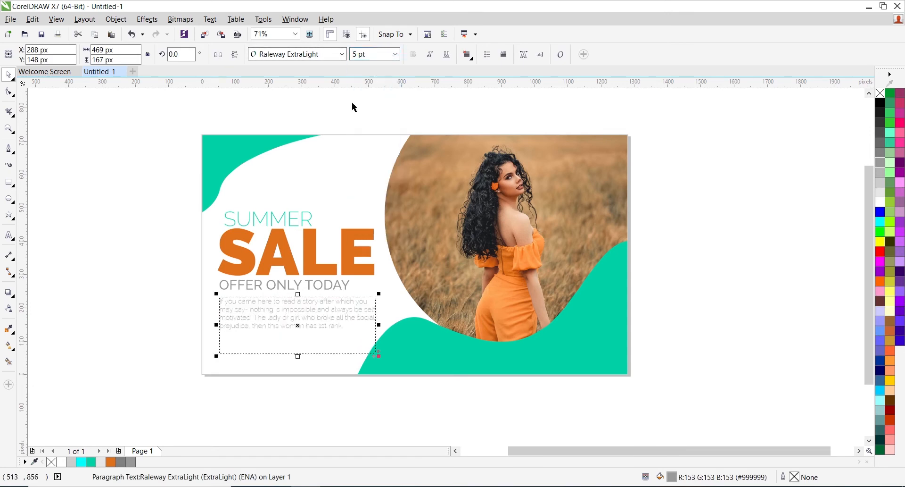
Convert the paragraph below OFFER ONLY TODAY to artistic text.
left_click(109, 254)
left_click(283, 346)
key("ctrl+F8")
key("ctrl+z")
left_click(94, 324)
left_click(301, 325)
key("ctrl+F8")
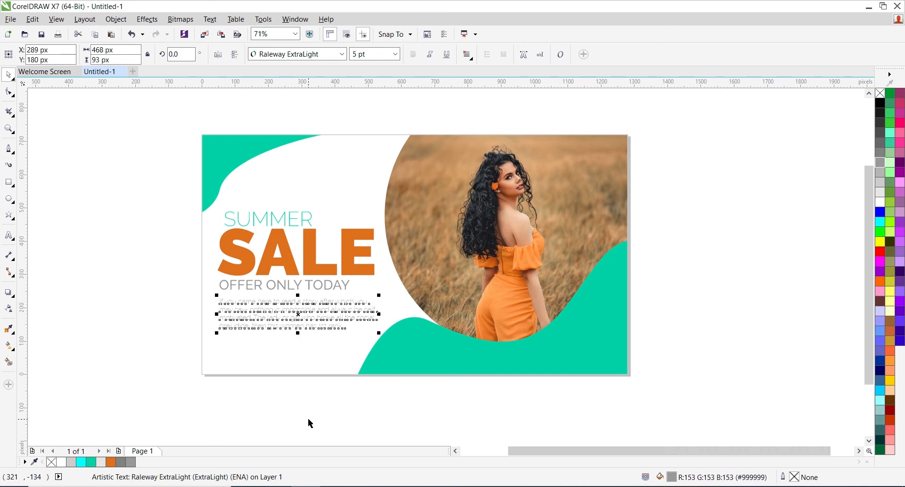
Move the small description text slightly up, closer to OFFER ONLY TODAY.
left_click(103, 274)
left_click(239, 316)
left_click(184, 314)
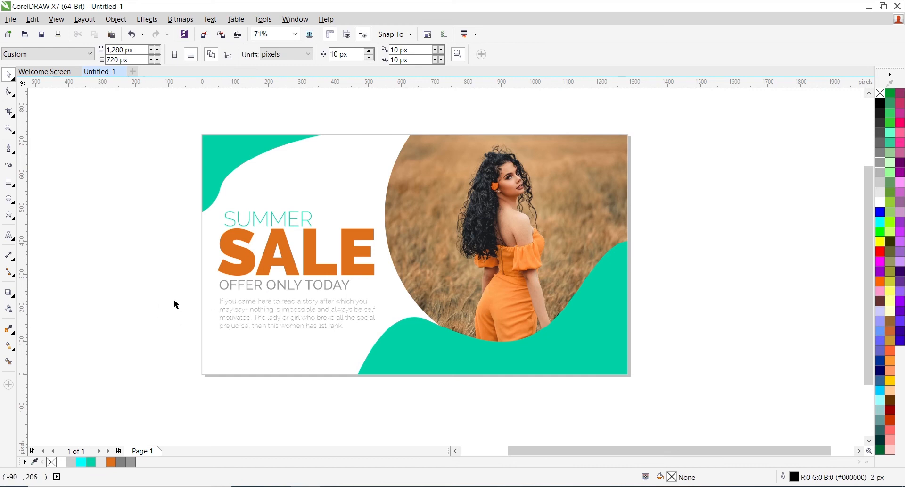
left_click_drag(239, 301, 238, 299)
left_click(140, 283)
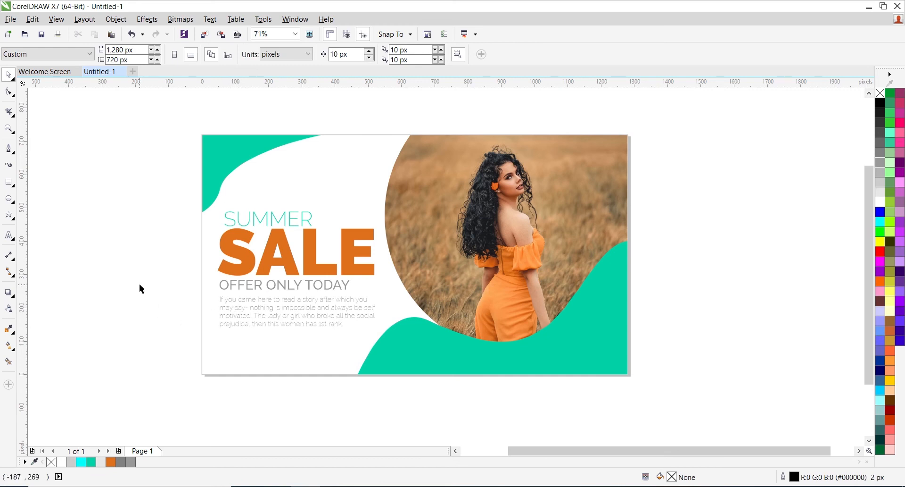
Import the Facebook, leaf, LinkedIn and Twitter icons from the Lending Page Design folder and place them beside the page, the Facebook icon about 115 px wide.
right_click(117, 207)
left_click(134, 254)
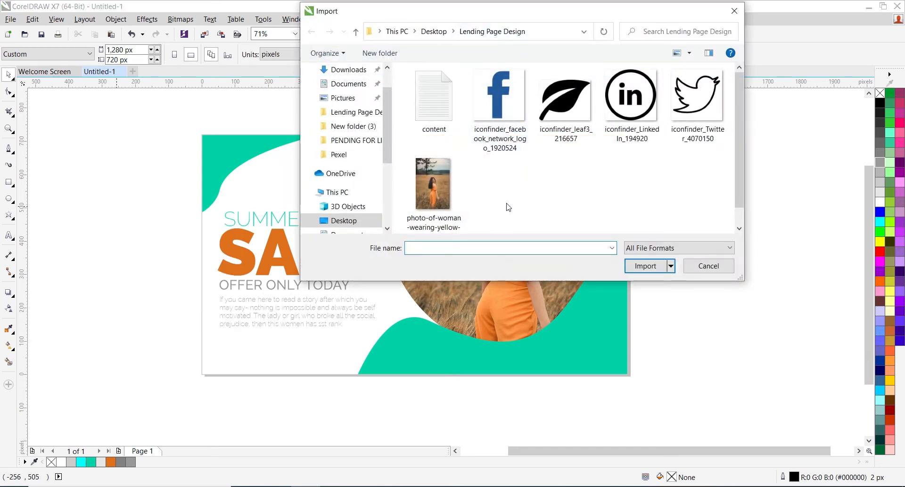
left_click(513, 129)
left_click(697, 102, "shift")
left_click(645, 266)
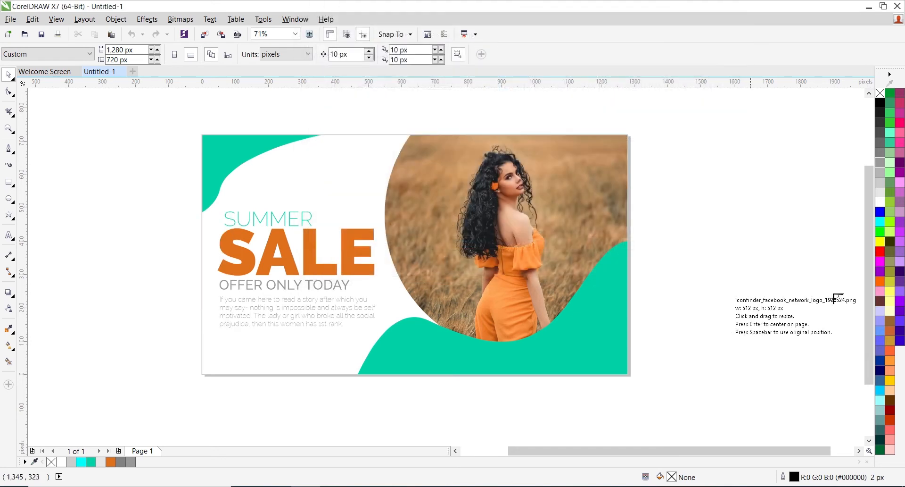
left_click_drag(114, 148, 152, 201)
left_click(91, 194)
left_click(65, 252)
left_click(56, 306)
left_click(140, 323)
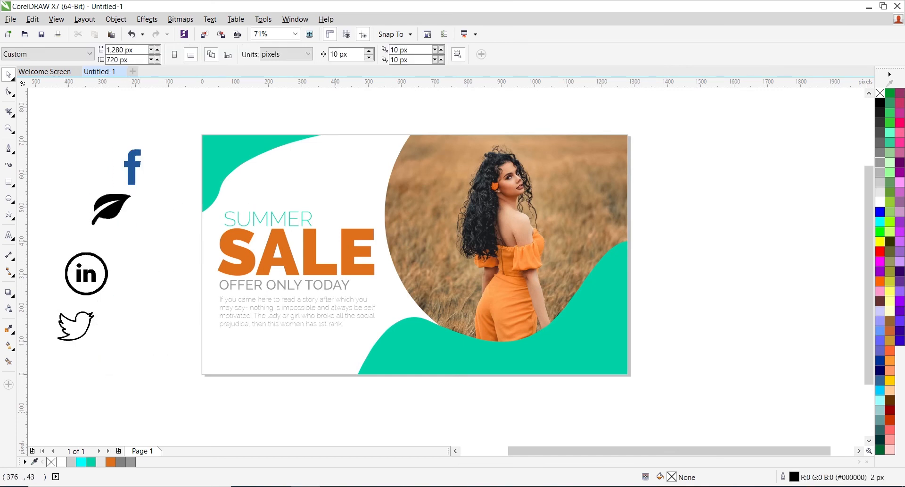
Move the four text objects up together and scale them down slightly.
left_click_drag(238, 301, 389, 340)
left_click_drag(315, 269, 315, 258)
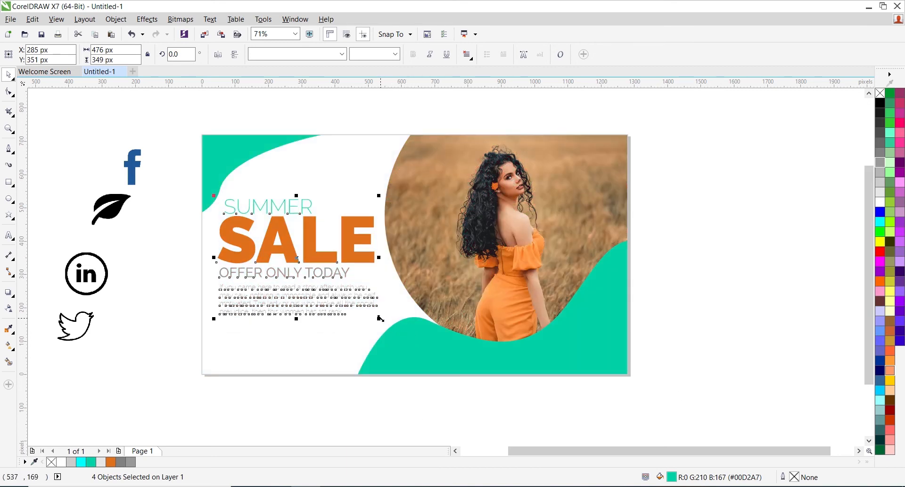
left_click_drag(381, 318, 378, 318)
left_click(194, 188)
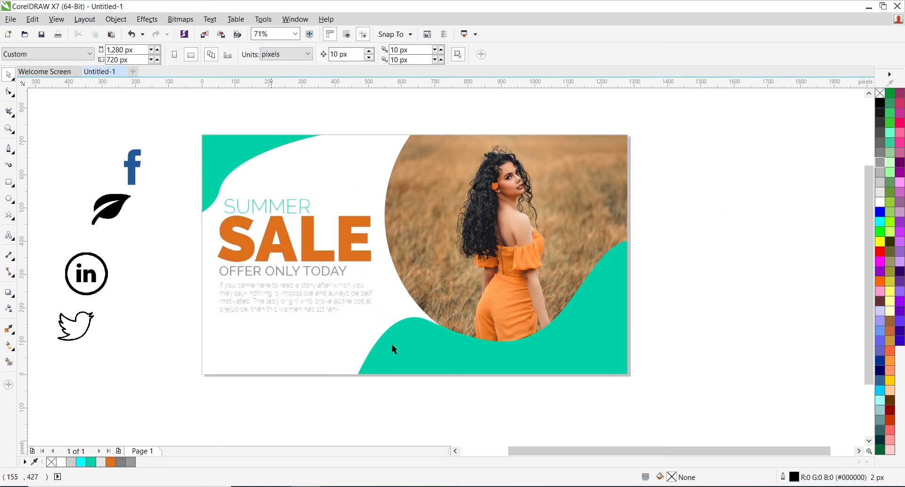
Quick Trace the Facebook icon, move the traced curve off the bitmap and fill it black.
left_click(126, 167)
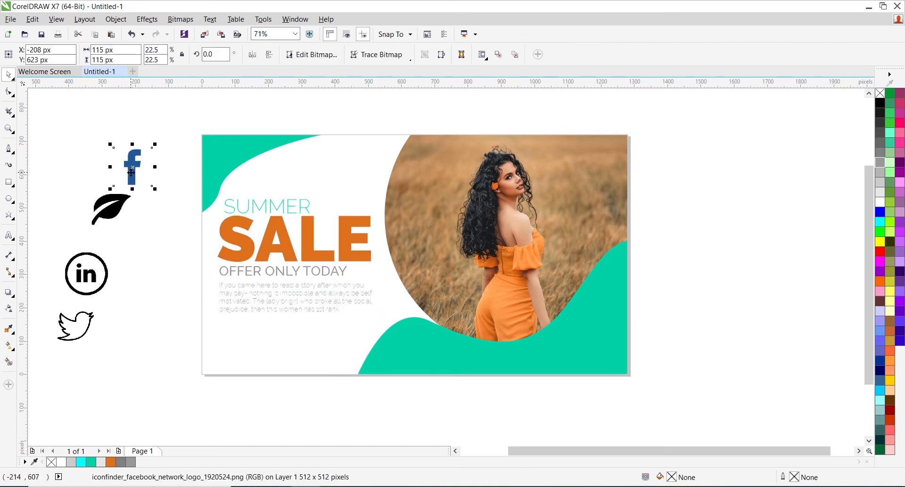
right_click(132, 164)
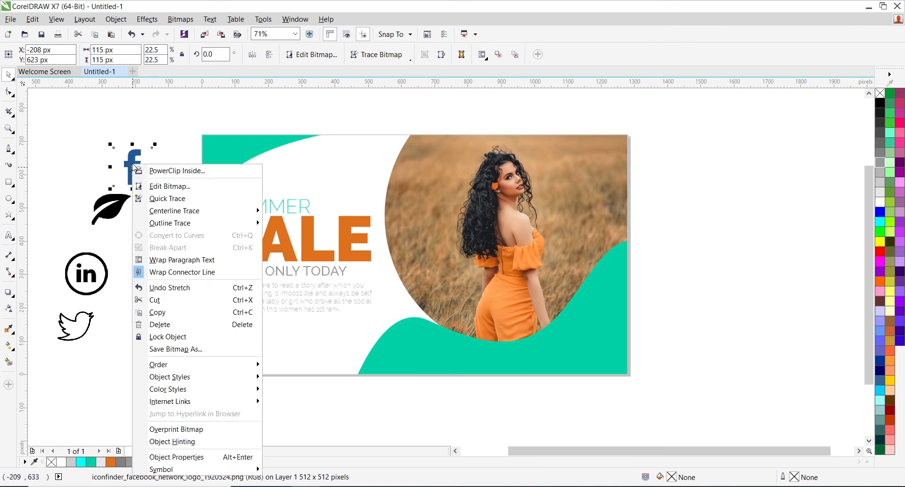
left_click(167, 198)
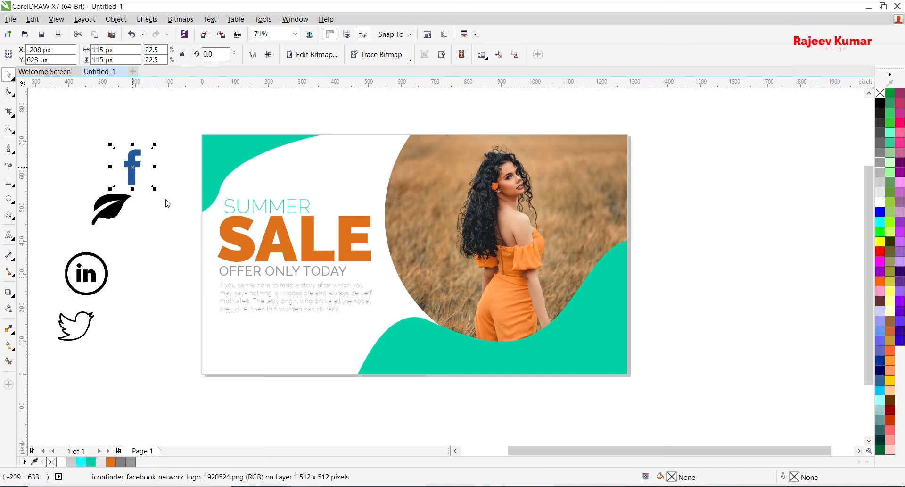
left_click_drag(129, 179, 148, 225)
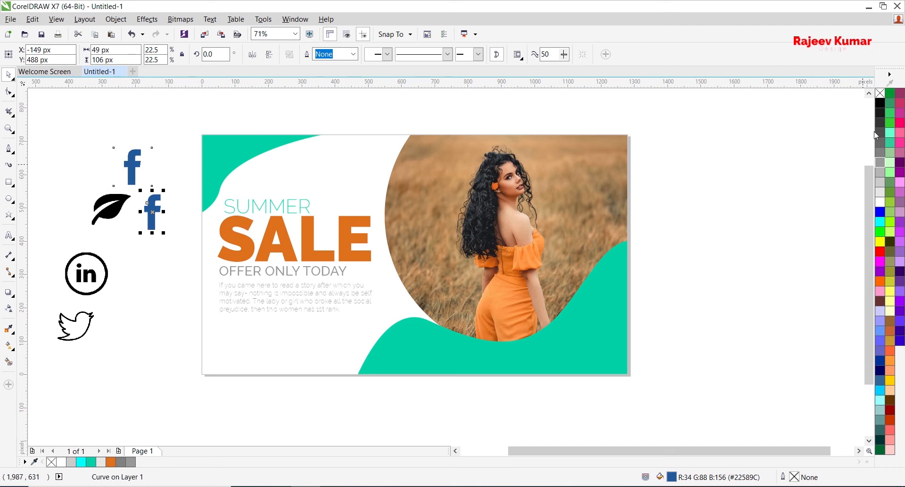
left_click(880, 103)
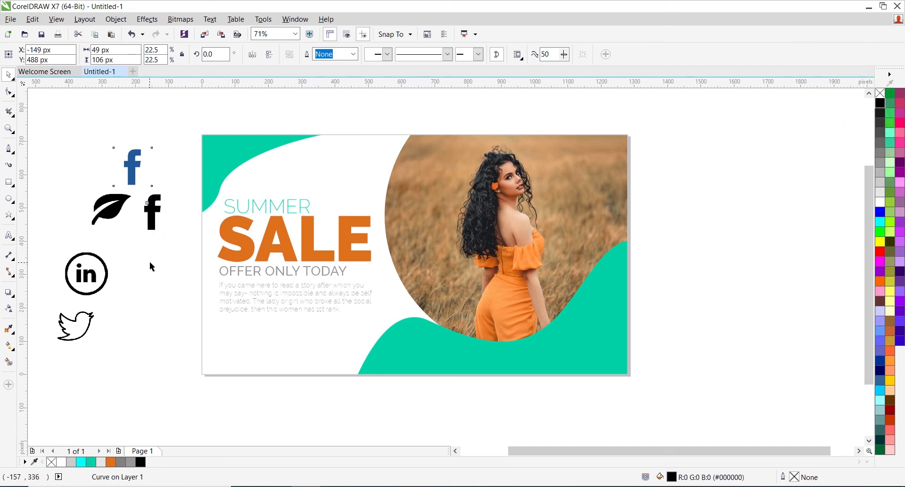
Shrink the black Facebook, LinkedIn and Twitter icons and line them up in a row beside the page's lower part.
left_click(149, 262)
left_click(159, 222)
left_click_drag(163, 234, 145, 236)
left_click(84, 238)
left_click(85, 265)
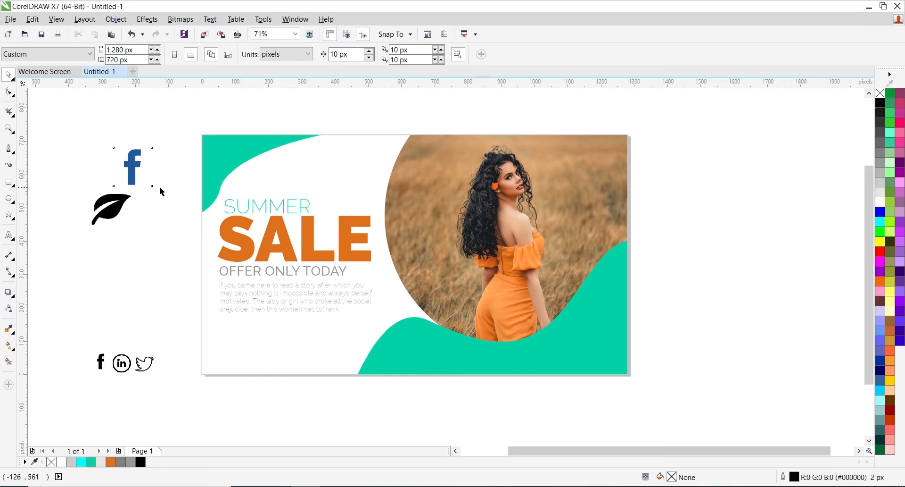
Draw a rectangle about 203 × 51 px below the description text and round its corners to 10 px.
left_click(10, 185)
left_click_drag(220, 327, 289, 344)
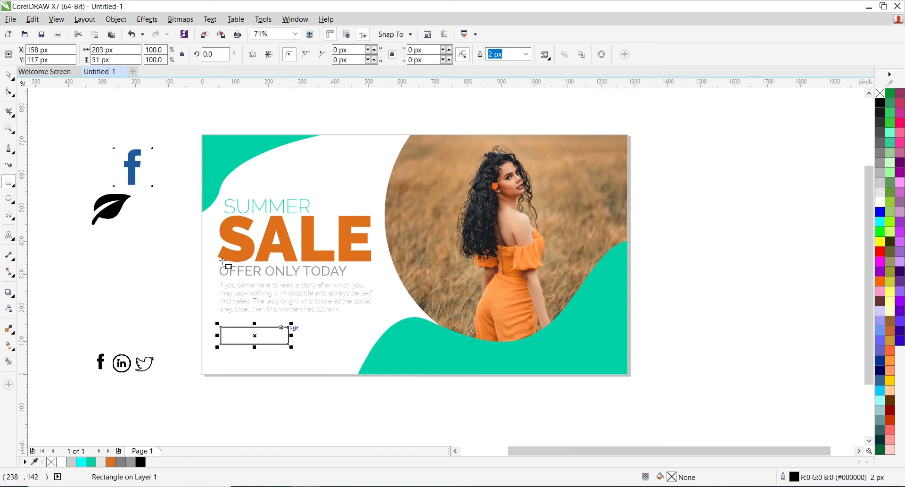
left_click(8, 94)
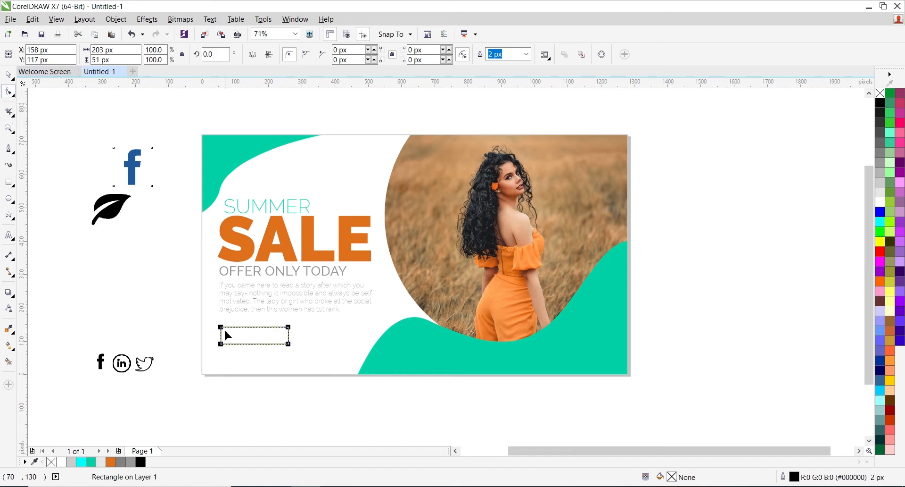
left_click_drag(223, 326, 224, 328)
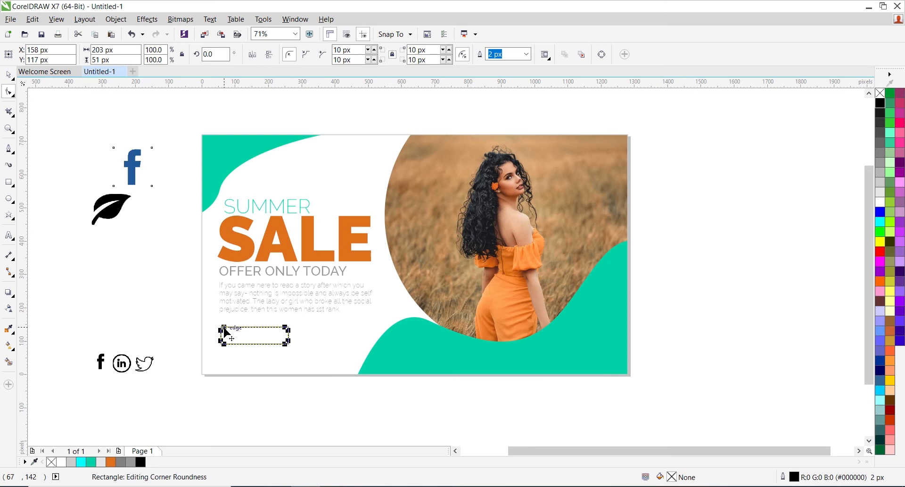
left_click(9, 74)
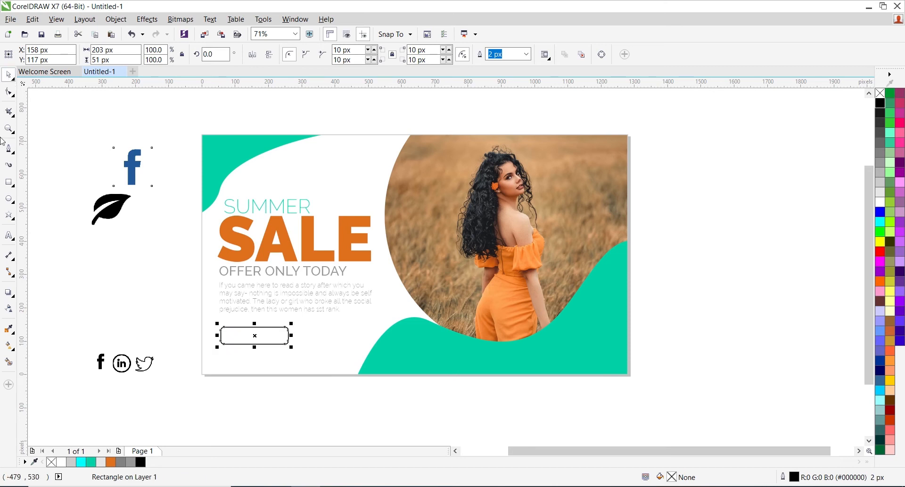
Copy the orange of the SALE text onto the rounded rectangle's outline with the Color Eyedropper.
left_click(10, 333)
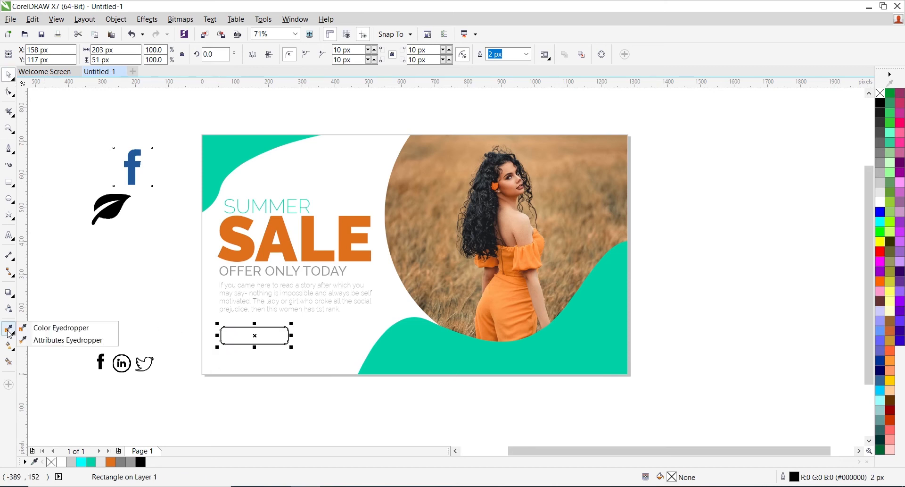
left_click(37, 327)
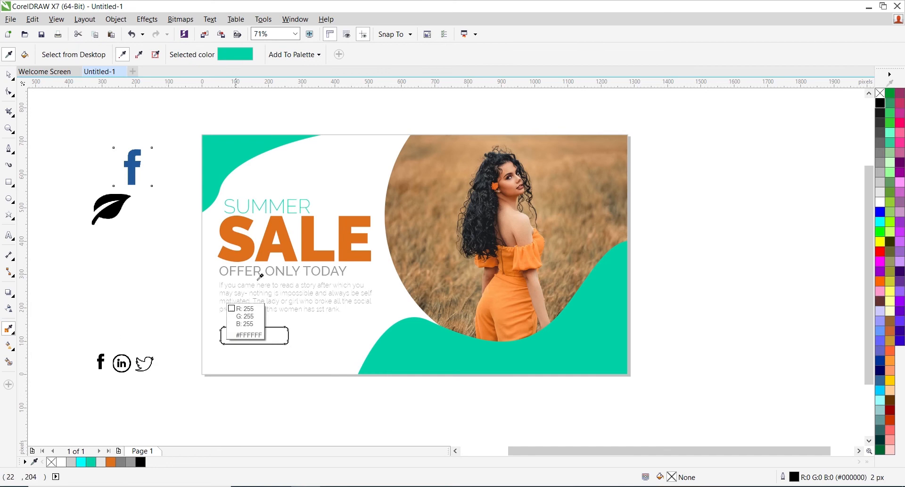
left_click(249, 243)
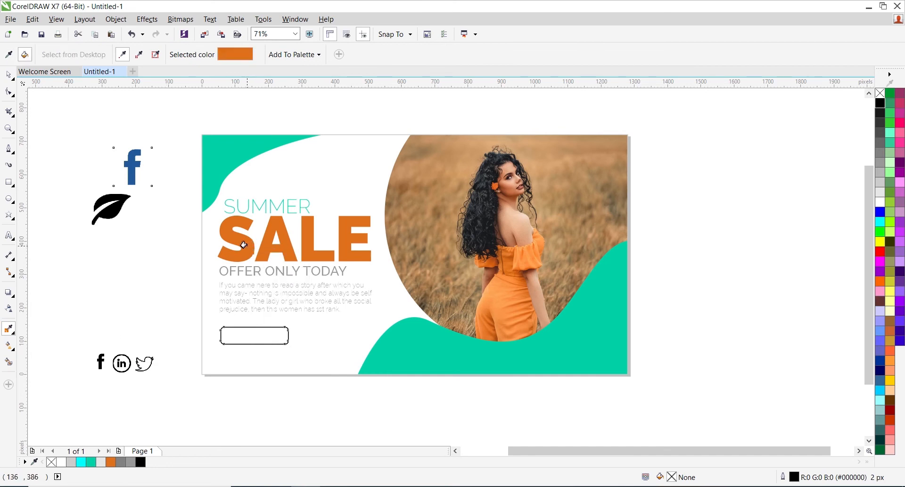
left_click(269, 326)
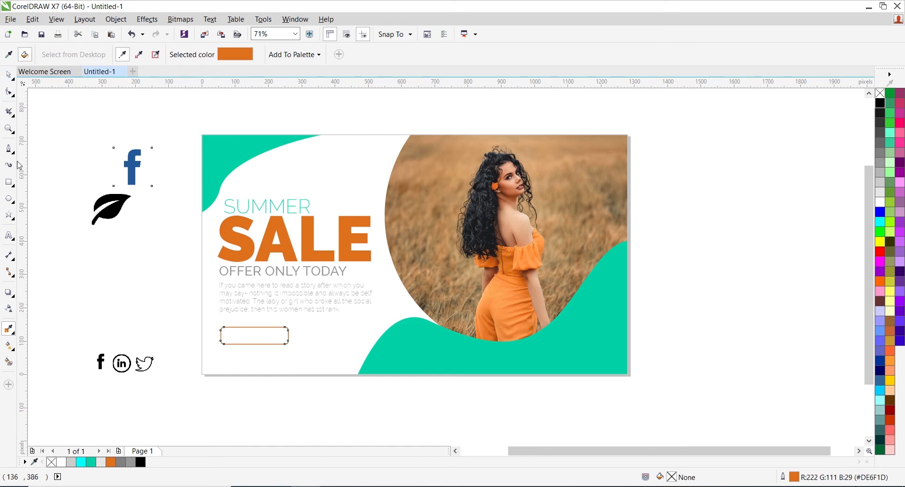
left_click(4, 75)
left_click(145, 363)
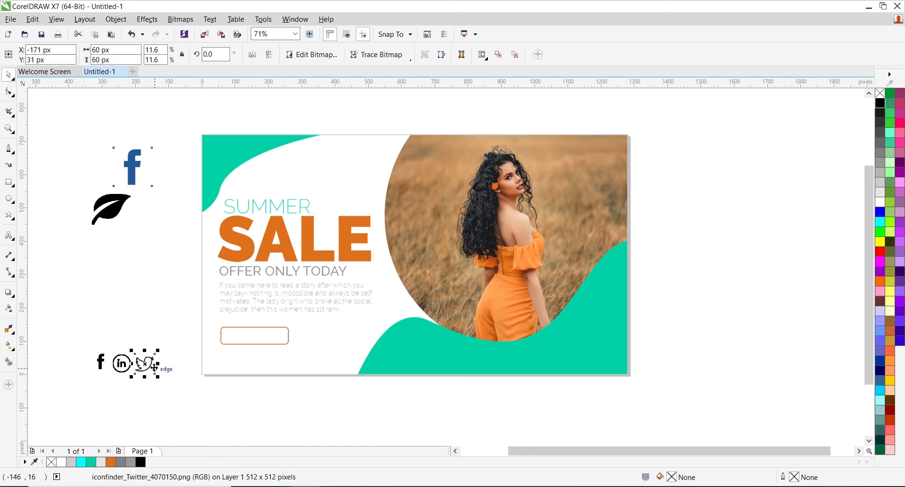
left_click(129, 302)
Copy BUY NOW from the content file in Notepad and paste it as artistic text on the CorelDRAW canvas.
key("alt+Tab")
left_click(443, 196)
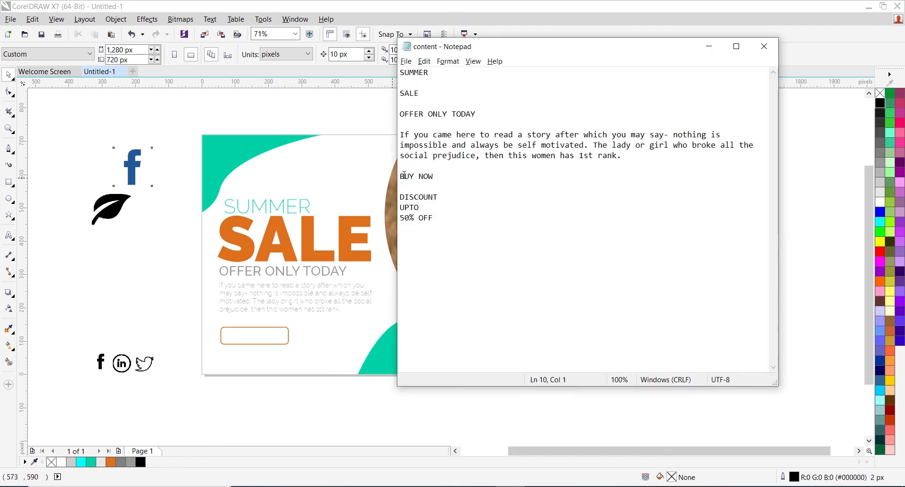
left_click(496, 182, "shift")
key("ctrl+c")
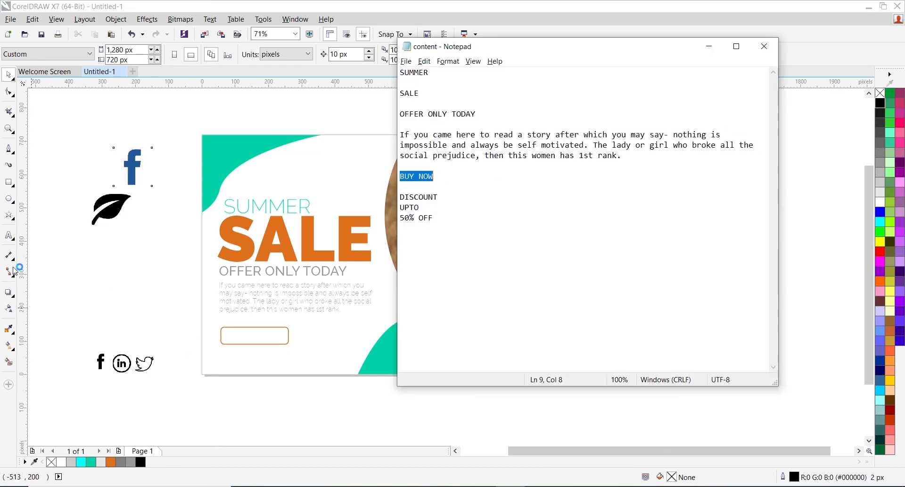
left_click(8, 234)
left_click(106, 281)
key("ctrl+v")
Set the BUY NOW text in Raleway Black, then shrink it and place it inside the rounded rectangle.
key("ctrl+a")
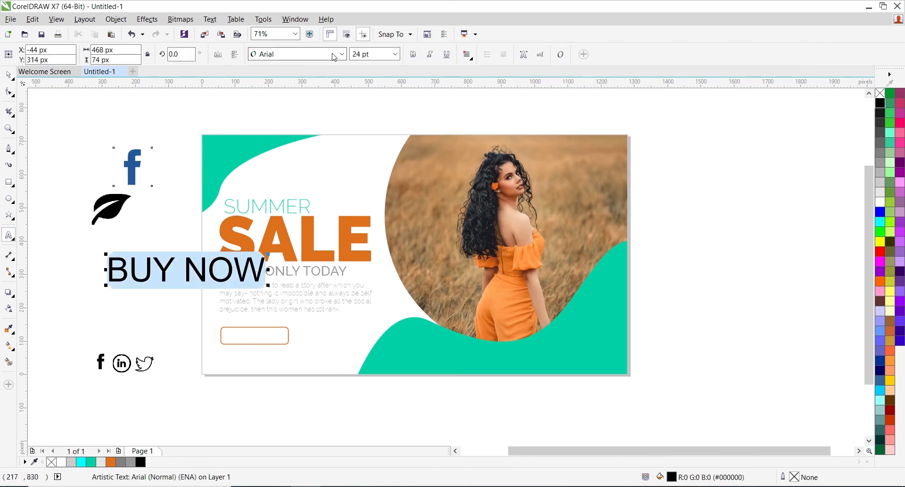
left_click(342, 54)
left_click(273, 89)
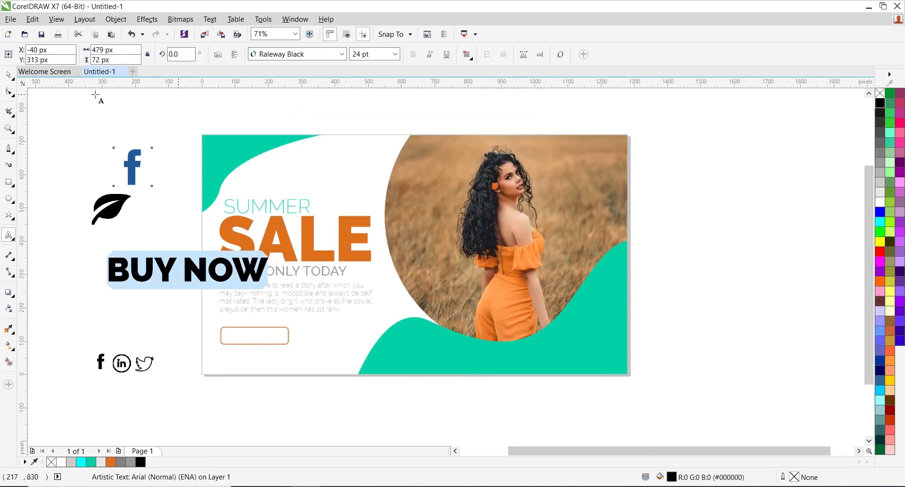
left_click(8, 75)
left_click_drag(273, 285, 265, 335)
Fill the BUY NOW text with the orange sampled from the SALE text.
left_click(8, 329)
left_click(238, 240)
left_click(238, 337)
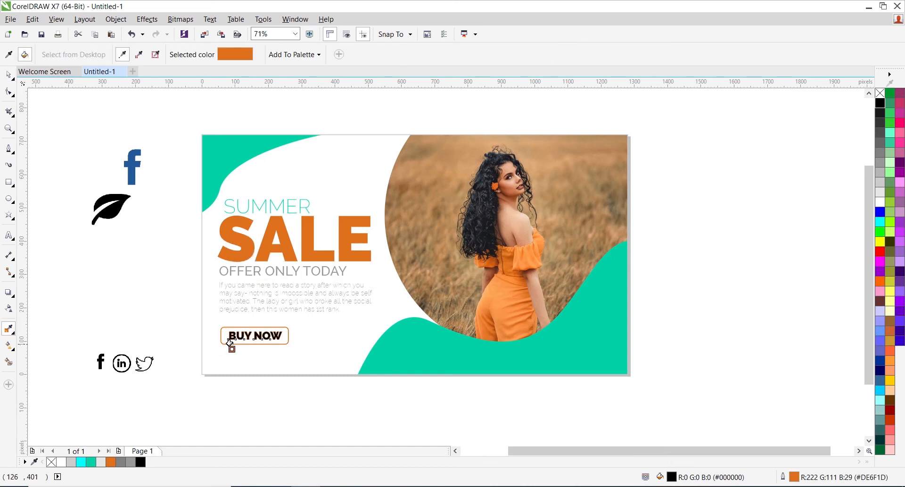
left_click(231, 339)
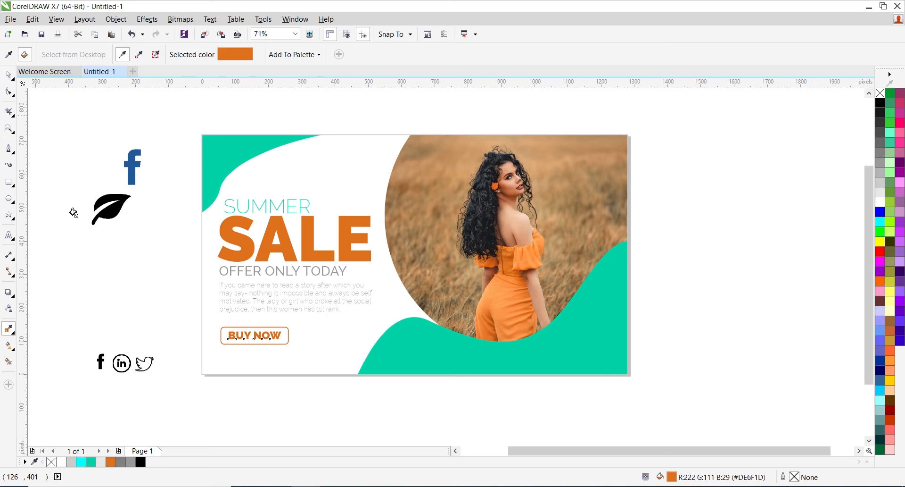
Align the BUY NOW text and the rounded rectangle on their centres.
left_click(9, 74)
mouse_move(177, 317)
left_mouse_down()
mouse_move(370, 374)
mouse_move(377, 427)
left_mouse_up()
key("c")
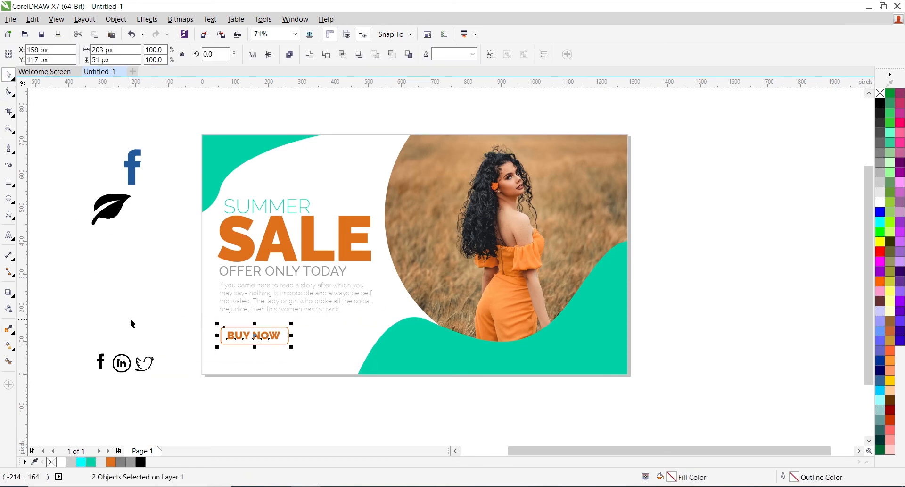
key("Escape")
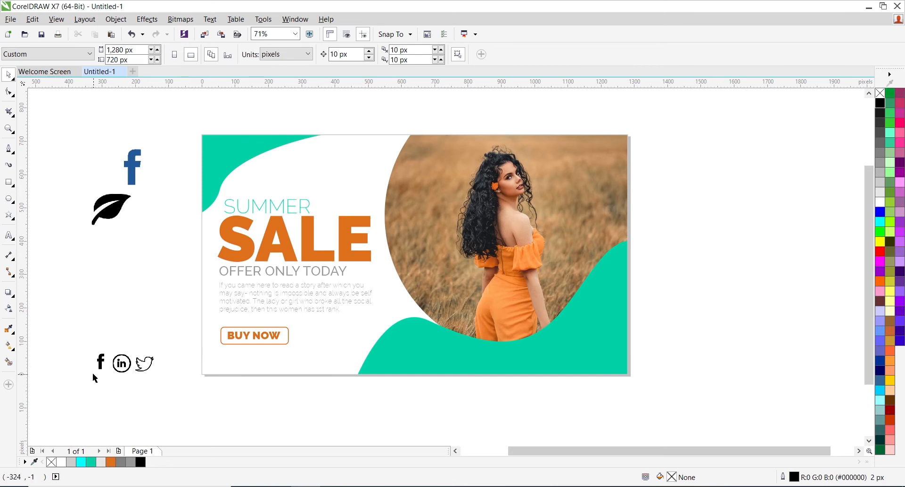
Move the three social icons below the BUY NOW button and shrink the LinkedIn icon slightly.
left_click_drag(61, 323, 248, 361)
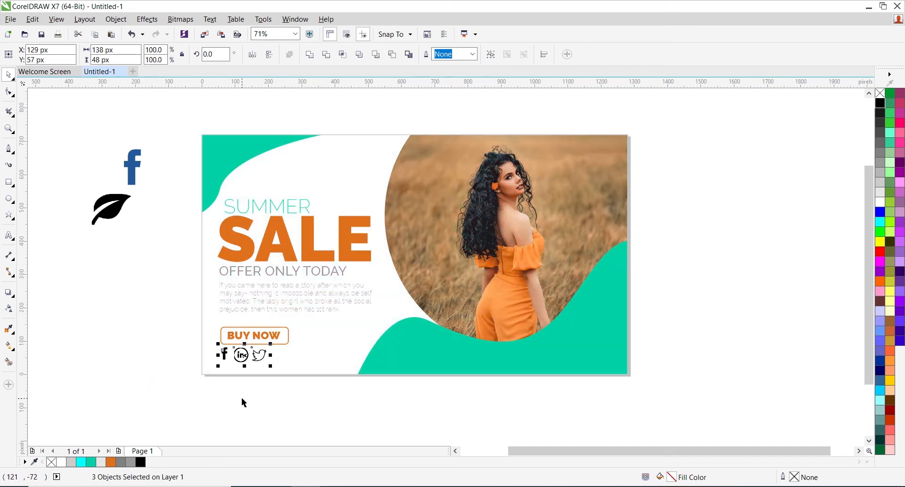
left_click(242, 397)
key("F2")
left_click_drag(171, 297, 362, 395)
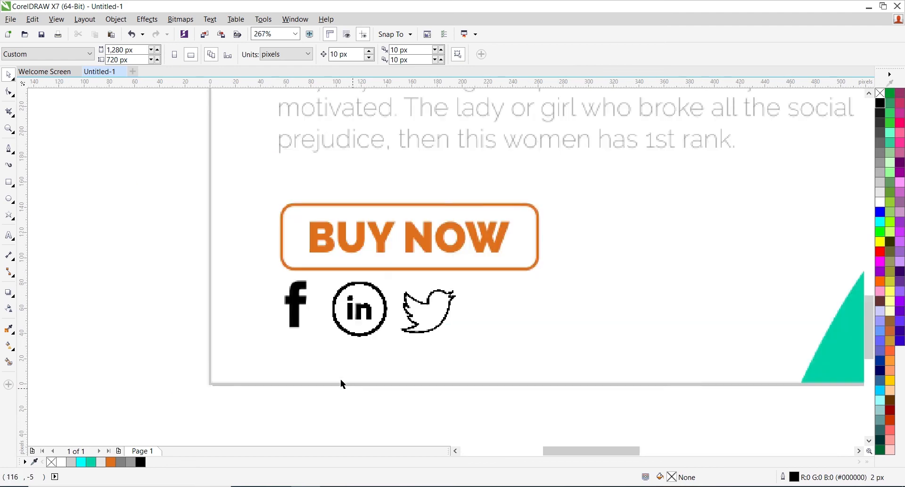
left_click(359, 313)
left_click_drag(388, 338, 381, 336)
left_click(383, 340)
Spread the Facebook, LinkedIn and Twitter icons with even gaps in a row below the button.
left_click_drag(430, 313, 516, 308)
left_click_drag(355, 310, 415, 312)
left_click_drag(296, 305, 327, 305)
left_click_drag(411, 307, 396, 306)
left_click_drag(501, 308, 485, 306)
left_click(193, 365)
Delete the leftover blue Facebook bitmap beside the page.
scroll(121, 328, "down", 2)
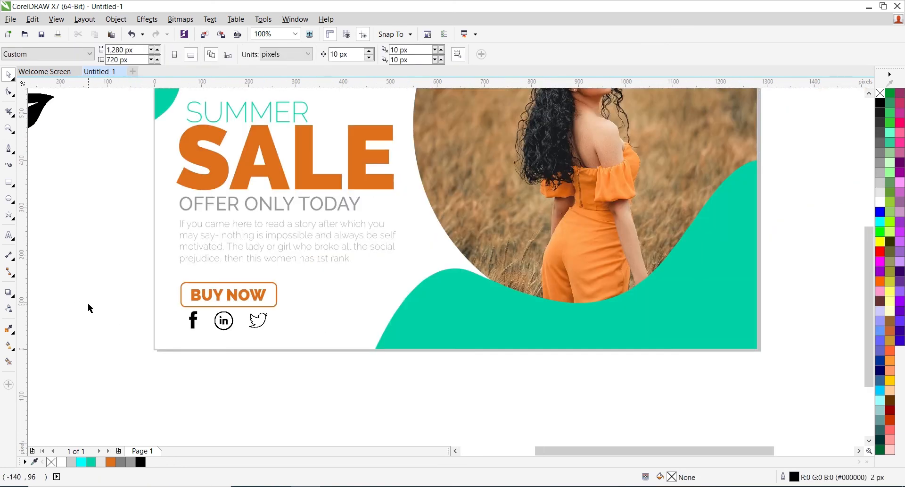
scroll(88, 302, "down", 2)
key("z")
left_click_drag(113, 147, 425, 367)
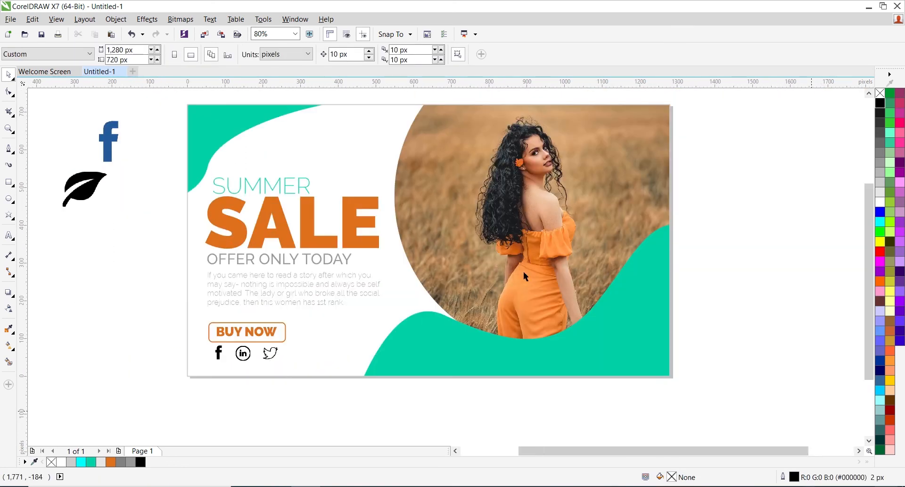
left_click(112, 134)
key("Delete")
Quick Trace the leaf bitmap, remove the bitmap and enlarge the traced leaf to about 158 × 125 px.
mouse_move(84, 189)
left_mouse_down()
mouse_move(104, 261)
mouse_move(104, 234)
left_mouse_up()
right_click(105, 234)
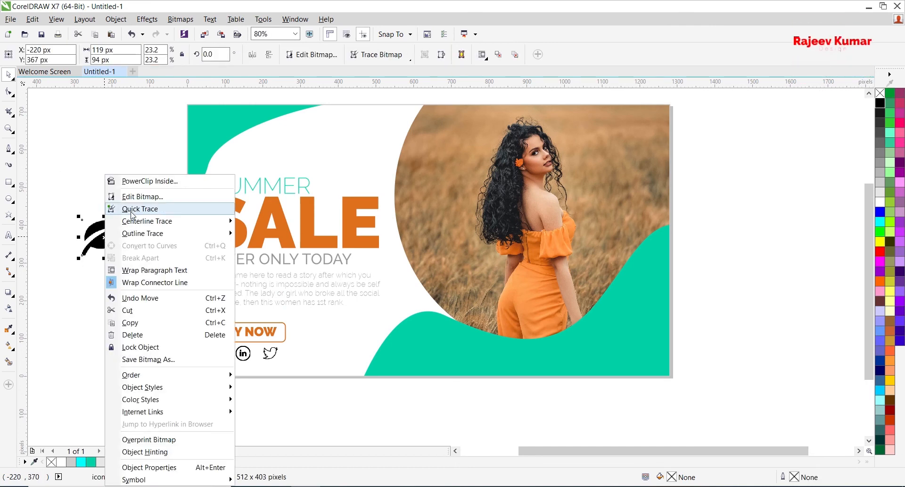
left_click(132, 209)
left_click_drag(85, 237, 91, 307)
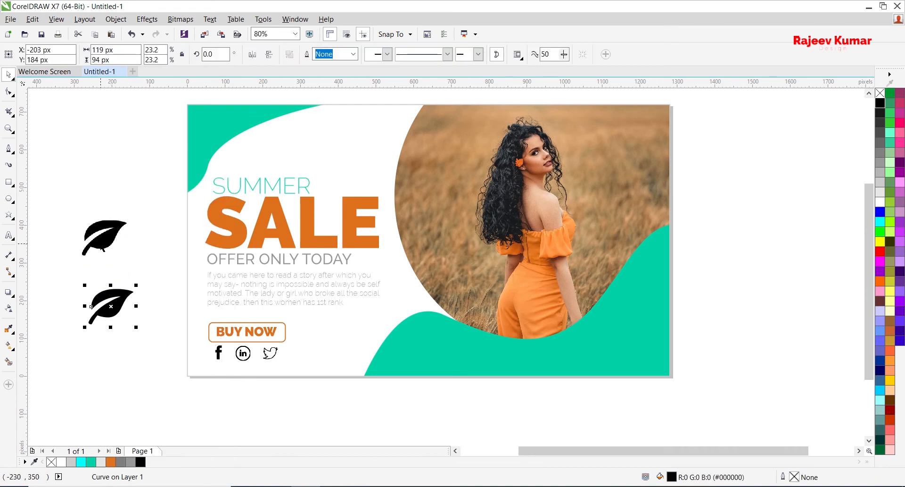
left_click(100, 243)
left_click_drag(103, 236, 92, 230)
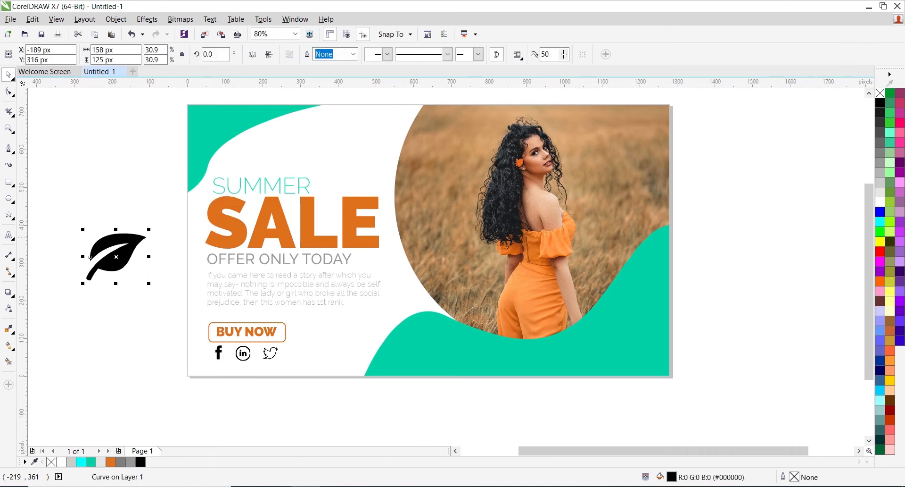
PowerClip the traced leaf inside the page-sized rectangle.
right_click(104, 239)
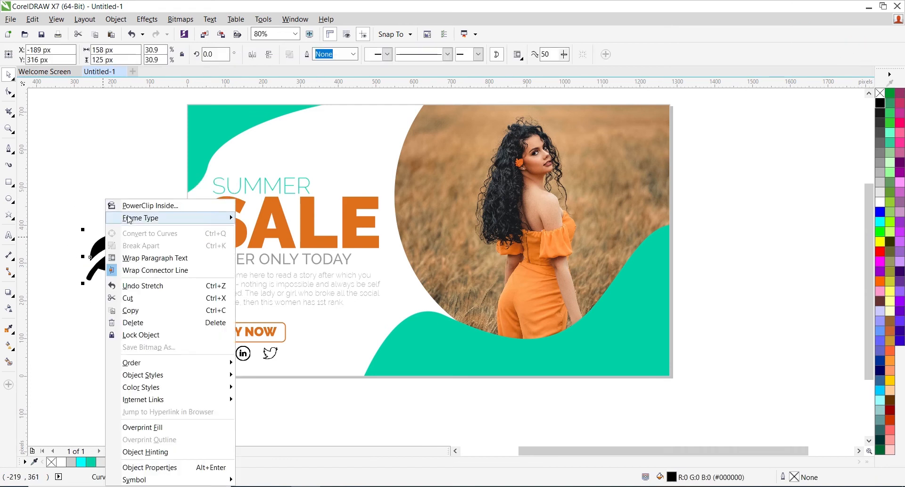
left_click(126, 205)
left_click(386, 179)
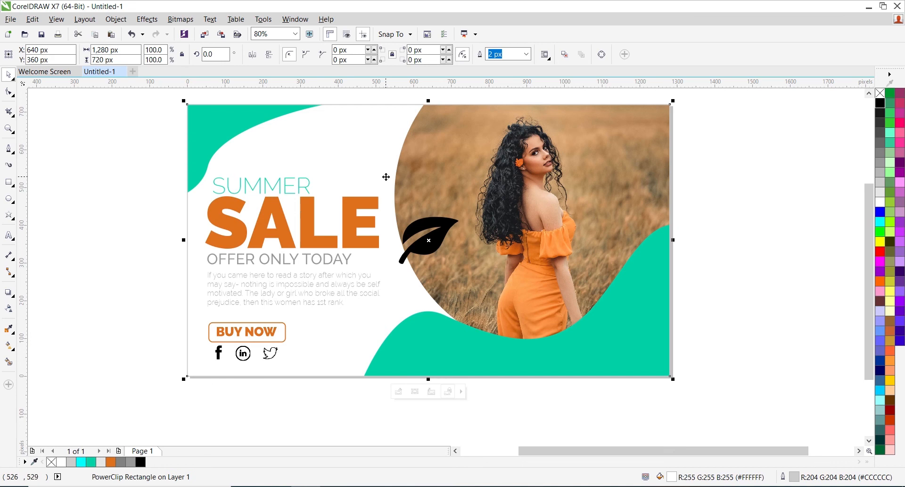
left_click(116, 204)
Open the PowerClip contents and fill the leaf with the teal sampled from the curved shape.
double_click(421, 221)
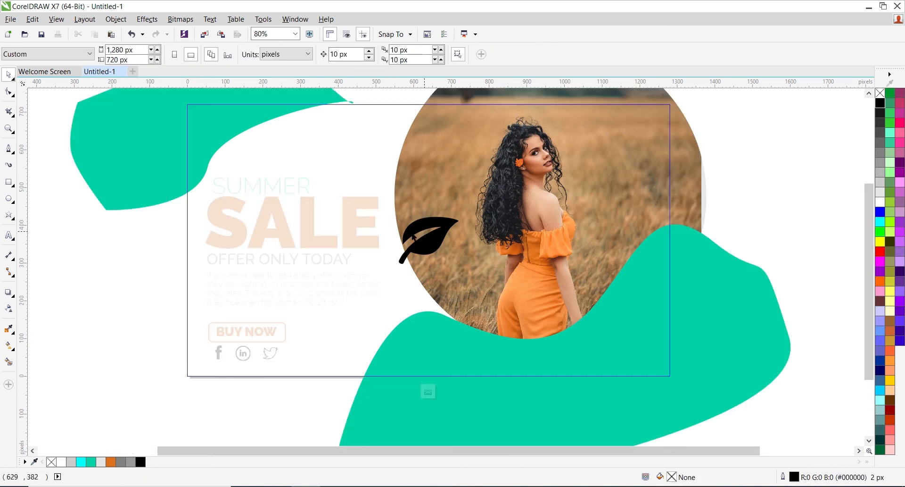
left_click(12, 328)
left_click(204, 140)
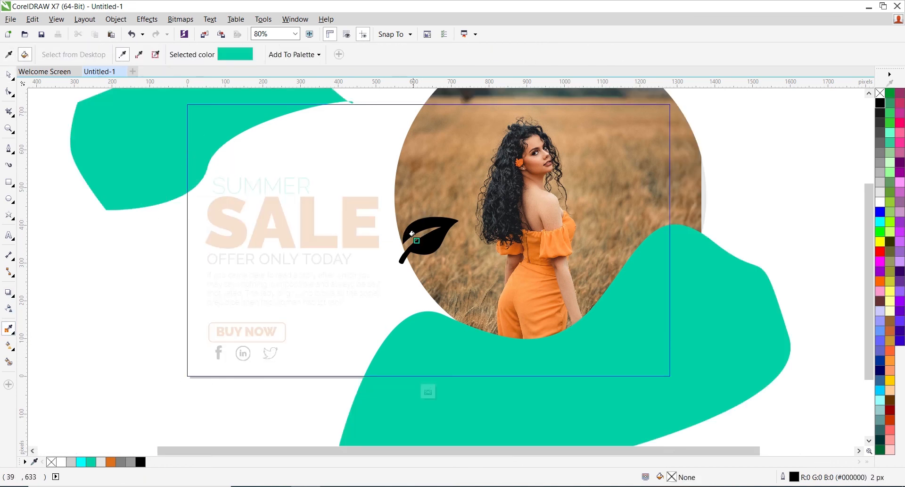
left_click(422, 223)
Place the teal leaf at the circular photo's upper-left edge and a flipped copy at its lower-left edge.
left_click(11, 76)
left_click_drag(418, 231, 402, 274)
right_click(403, 274)
left_click(252, 55)
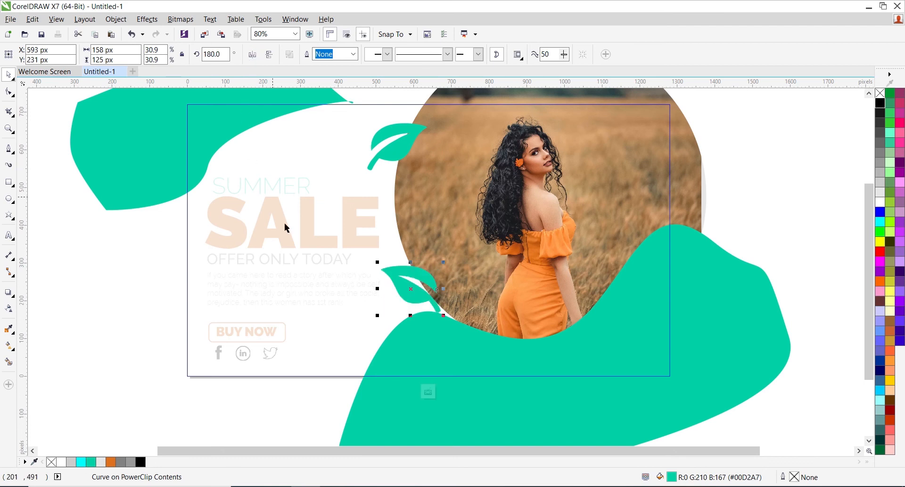
left_click(153, 245)
Add a third leaf of about 139 × 110 px across the page's left edge and give it uniform transparency.
left_click_drag(406, 155, 218, 313)
right_click(183, 336)
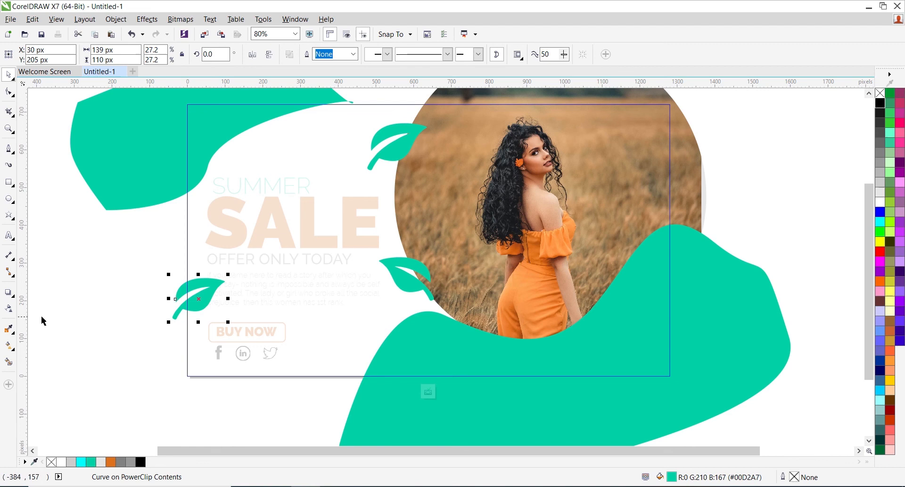
left_click(12, 312)
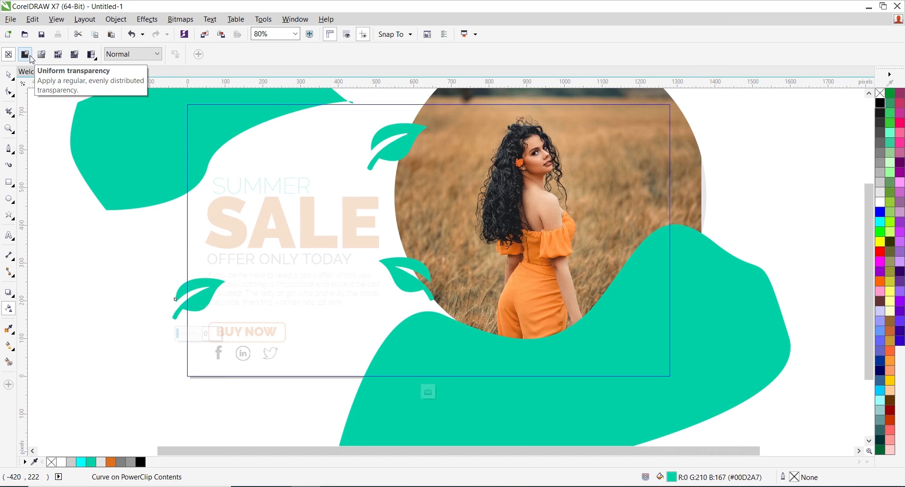
left_click(25, 54)
left_click(7, 75)
left_click(146, 271)
left_click_drag(202, 311, 224, 314)
left_click(42, 308)
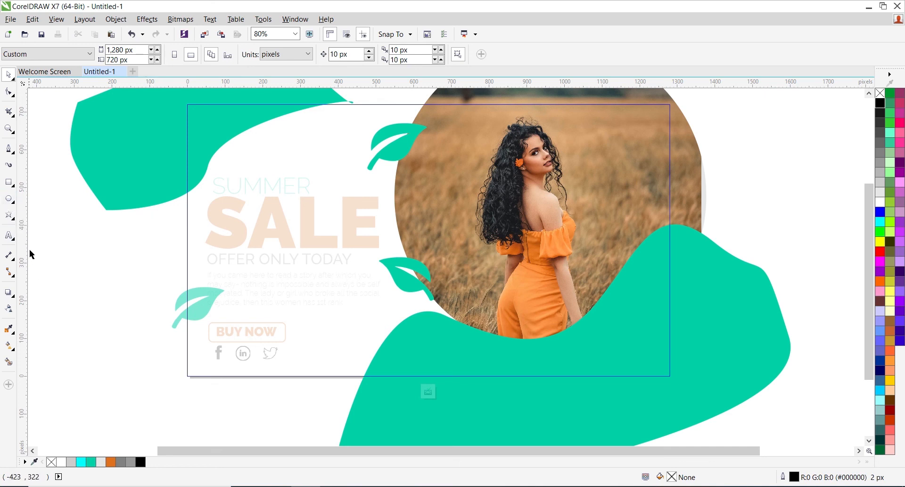
Draw a circle about 15 px in diameter beside the page, remove its outline and fill it black.
left_click(10, 199)
left_click_drag(88, 246, 94, 252)
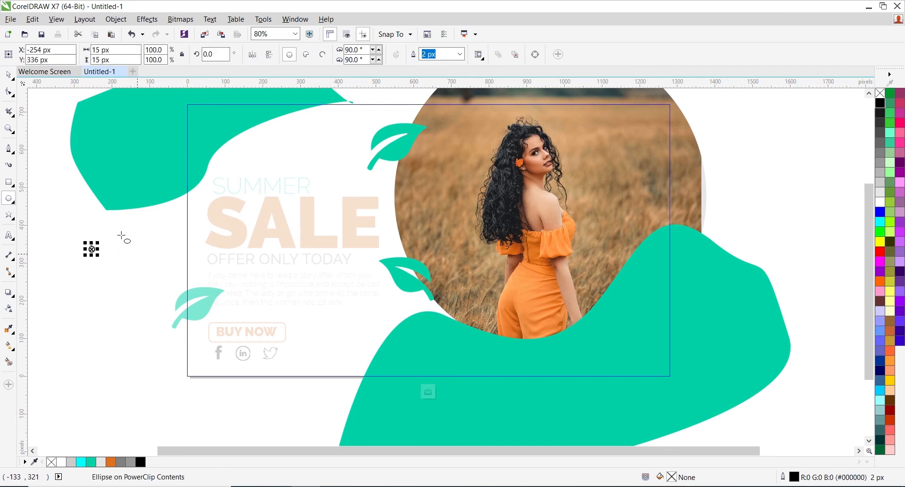
left_click(15, 77)
right_click(880, 93)
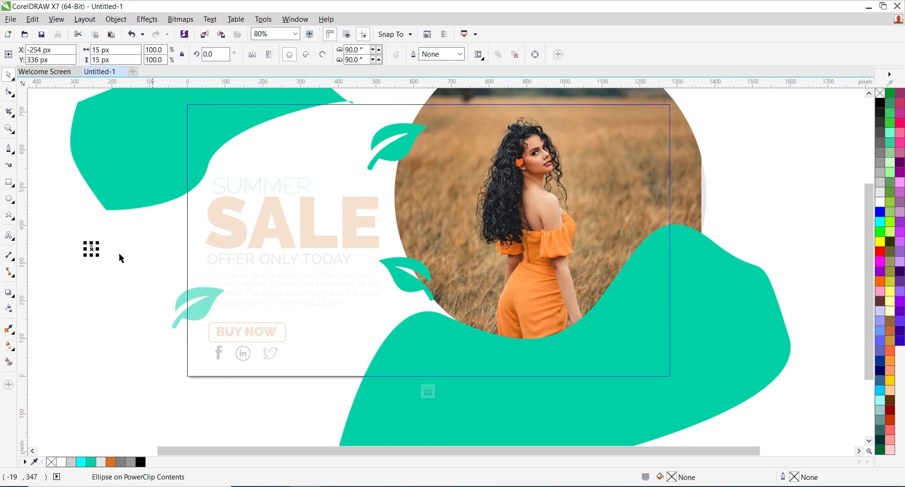
left_click(882, 104)
left_click(118, 293)
Duplicate the black dot sideways at a regular spacing to build a row of ten dots.
left_click(92, 249)
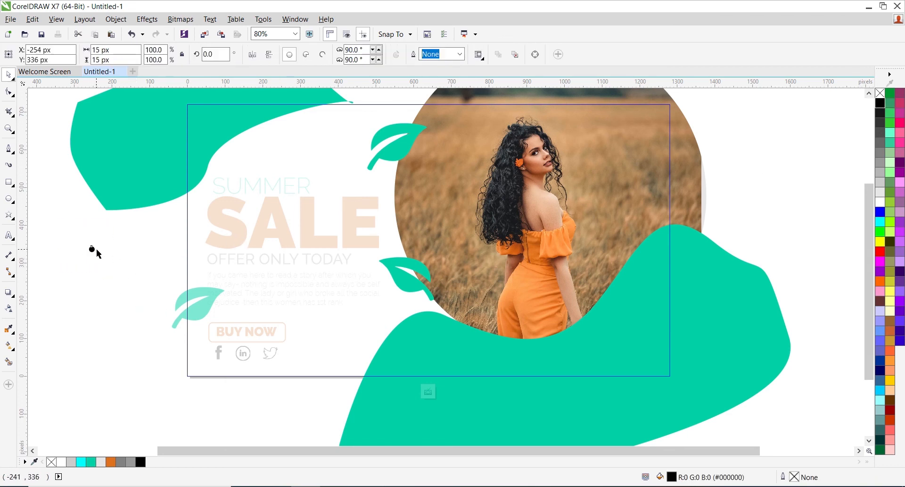
left_click_drag(96, 249, 102, 250)
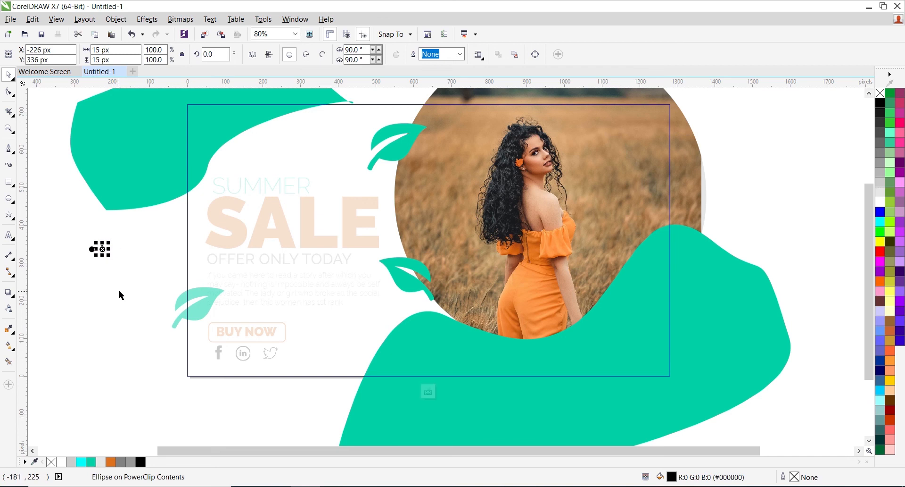
key("ctrl+d")
key("ctrl+d")
key("ctrl+d")
key("ctrl+d")
key("ctrl+d")
key("ctrl+d")
key("ctrl+d")
Repeat the row of dots to form a grid of seven rows, about 267 × 195 px, and group it.
left_click_drag(103, 250, 231, 284)
left_click_drag(153, 249, 148, 229)
right_click(148, 228)
key("ctrl+d")
key("ctrl+d")
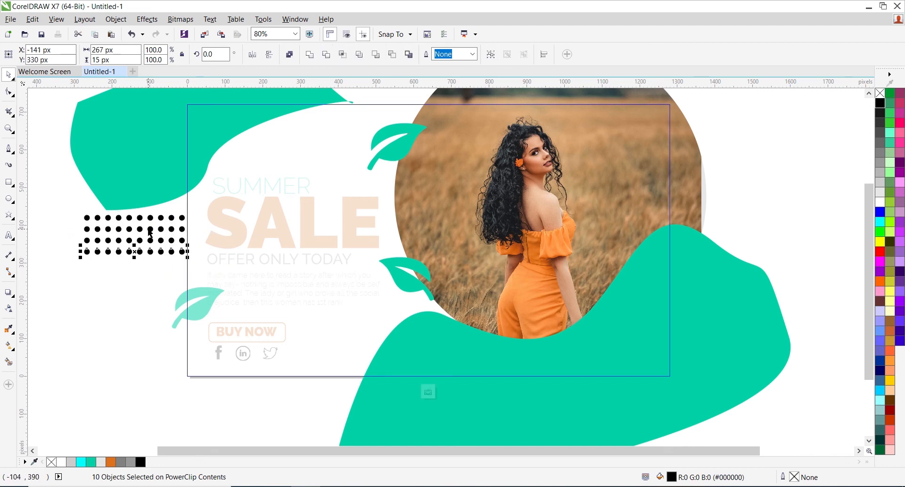
key("ctrl+d")
key("ctrl+d")
key("ctrl+d")
left_click_drag(58, 192, 205, 300)
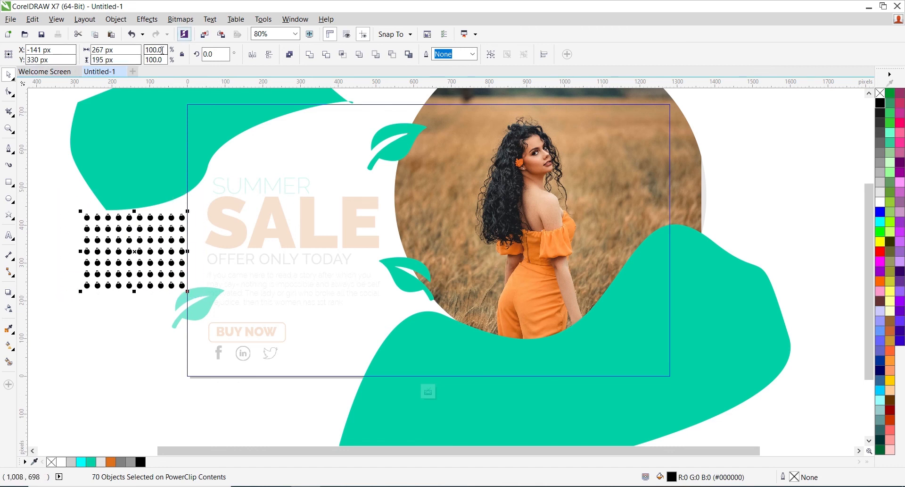
key("ctrl+g")
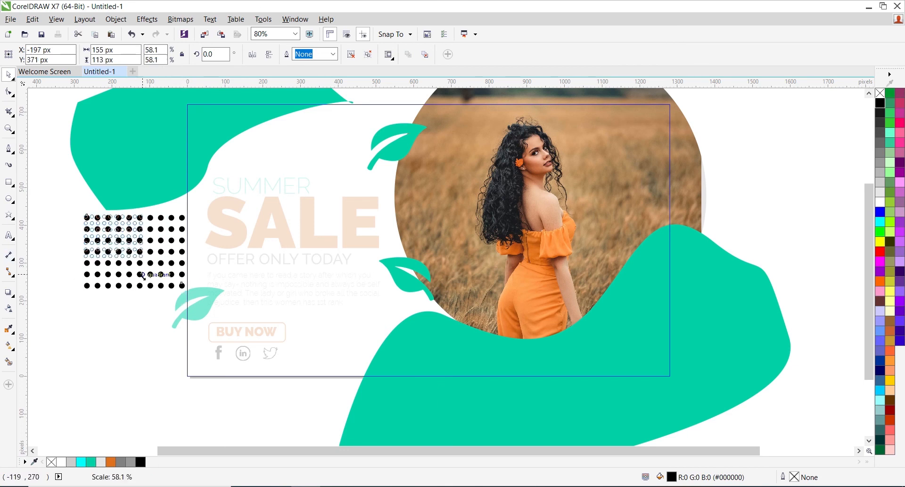
Scale the dot grid to about 140 × 102 px, place it on the lower teal curve and fill it white.
left_click_drag(186, 293, 140, 257)
left_click_drag(106, 228, 443, 334)
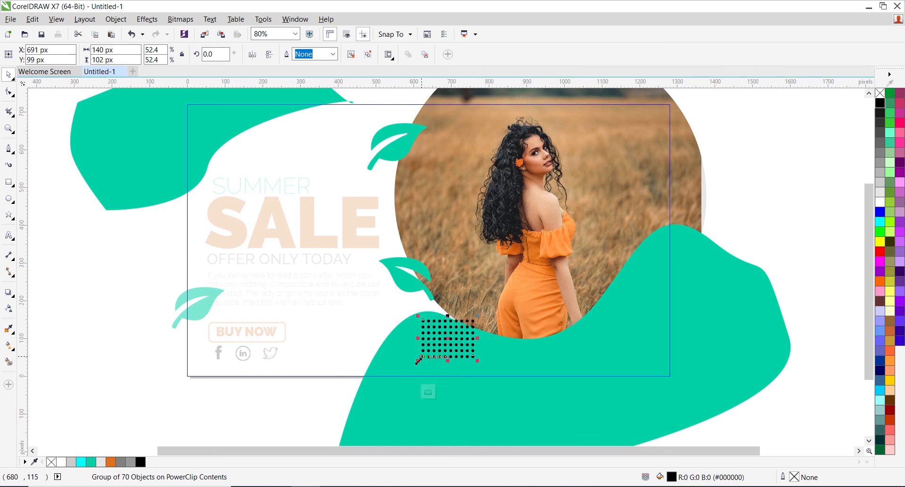
left_click(879, 203)
Place a copy of the white dot grid across the edge of the upper-left teal curve, keeping the original on the lower curve.
left_click_drag(465, 346, 277, 157)
right_click(277, 157)
left_click(337, 347)
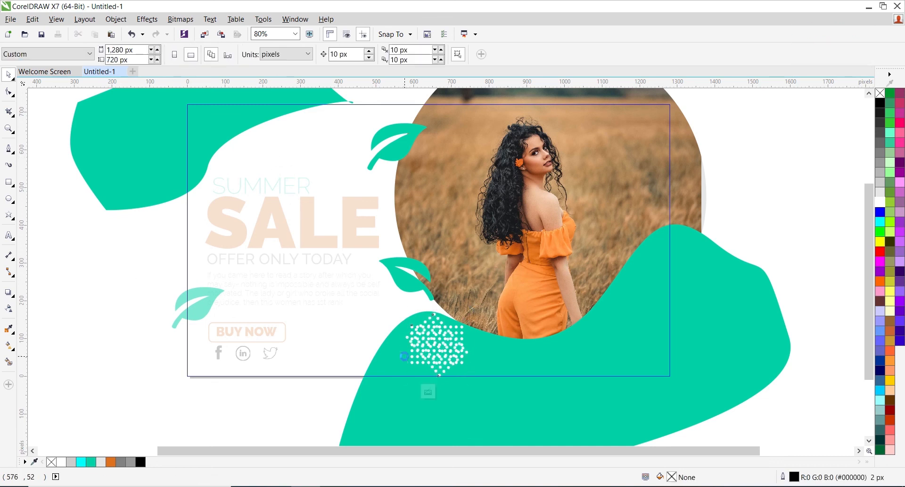
key("ctrl+z")
left_click_drag(446, 349, 262, 140)
right_click(261, 140)
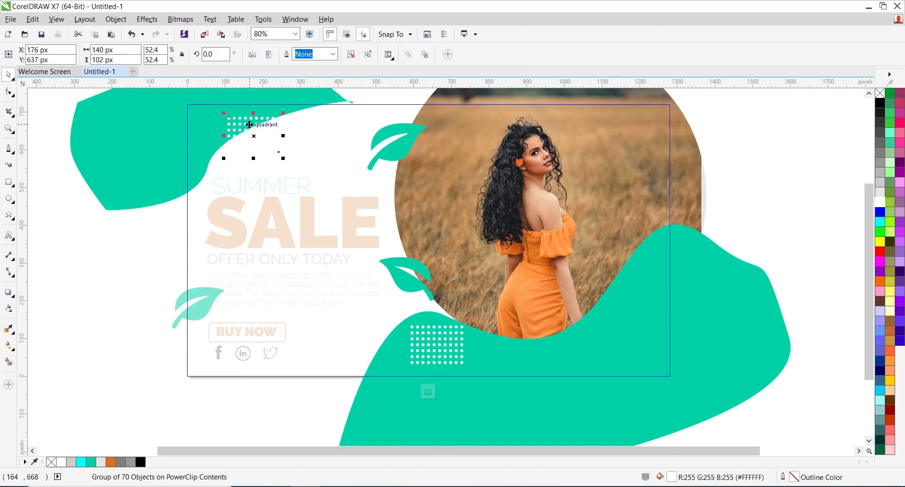
Add a copy of the dot grid, about 191 × 140 px, over the photo's upper-right area and give it uniform transparency.
left_click_drag(252, 124, 692, 97)
left_click_drag(489, 100, 609, 98)
left_click(9, 309)
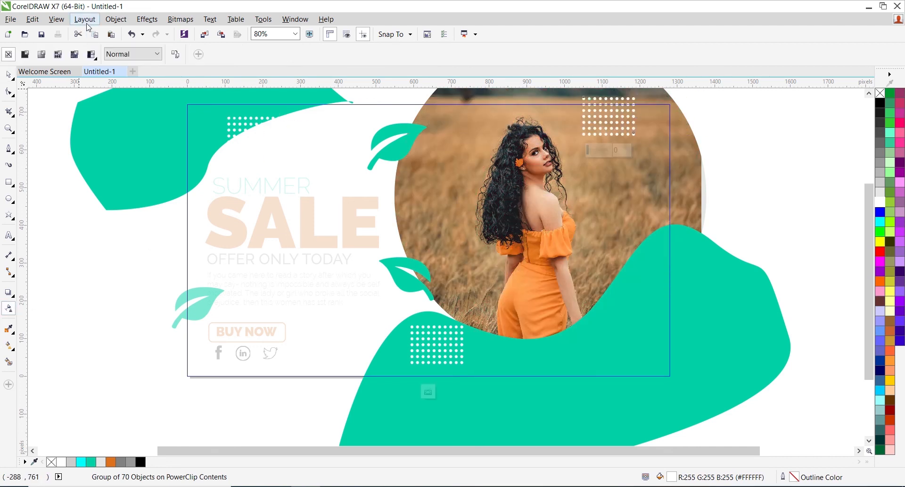
left_click(25, 55)
left_click(9, 75)
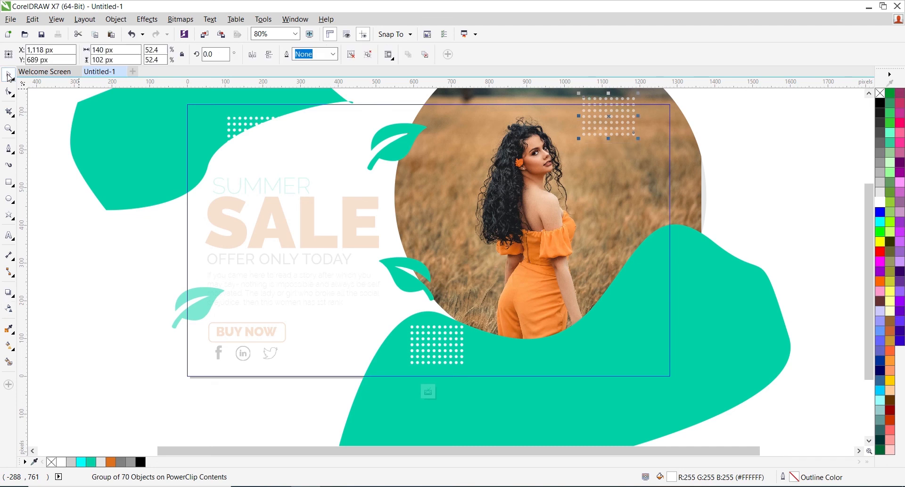
left_click_drag(638, 138, 657, 152)
mouse_move(606, 138)
left_mouse_down()
mouse_move(599, 150)
mouse_move(594, 128)
left_mouse_up()
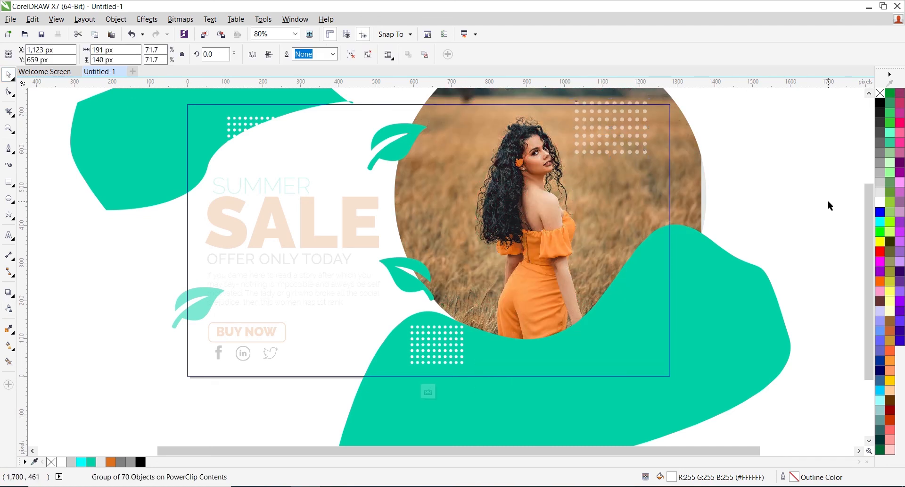
Move the dot grid on the lower teal curve down across the page's bottom edge and finish editing the PowerClip contents.
left_click(415, 359)
left_click(450, 361)
left_click(448, 359)
key("ctrl+z")
left_click_drag(439, 350, 431, 376)
left_click(121, 345, "ctrl")
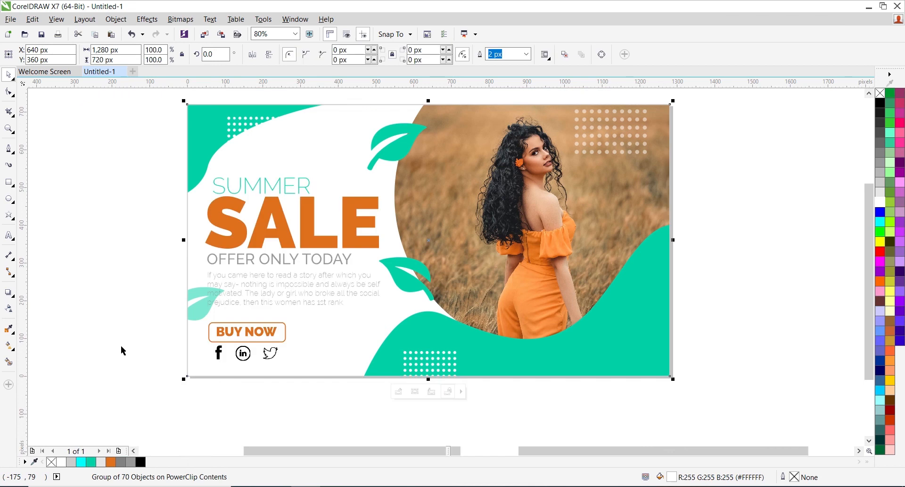
Reopen the PowerClip contents and shrink the upper leaf at the photo's edge.
left_click(399, 153, "ctrl")
left_click_drag(364, 174, 383, 157)
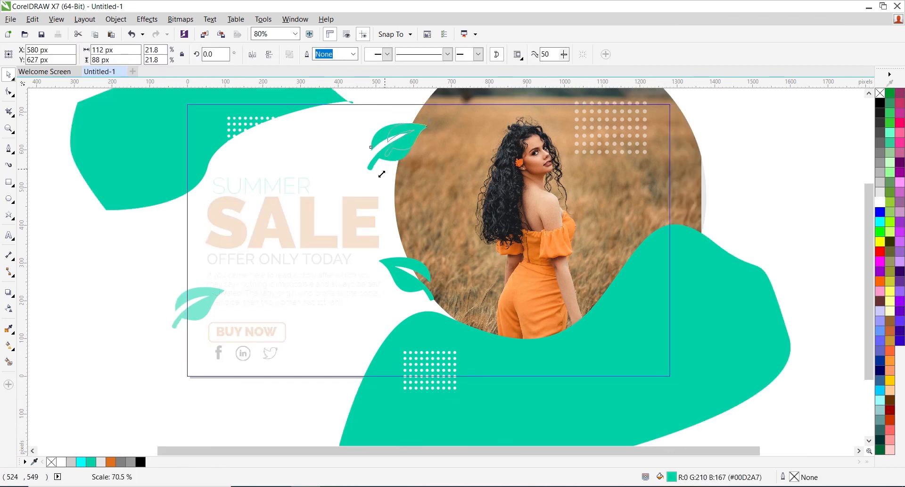
left_click(407, 144)
left_click(393, 153)
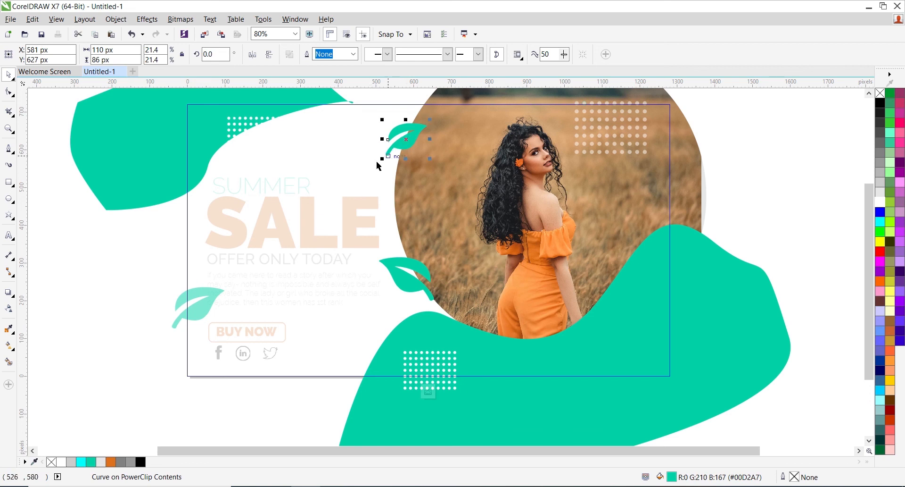
Move the lower leaf onto the photo's lower-left edge and finish editing the PowerClip contents.
left_click(392, 267)
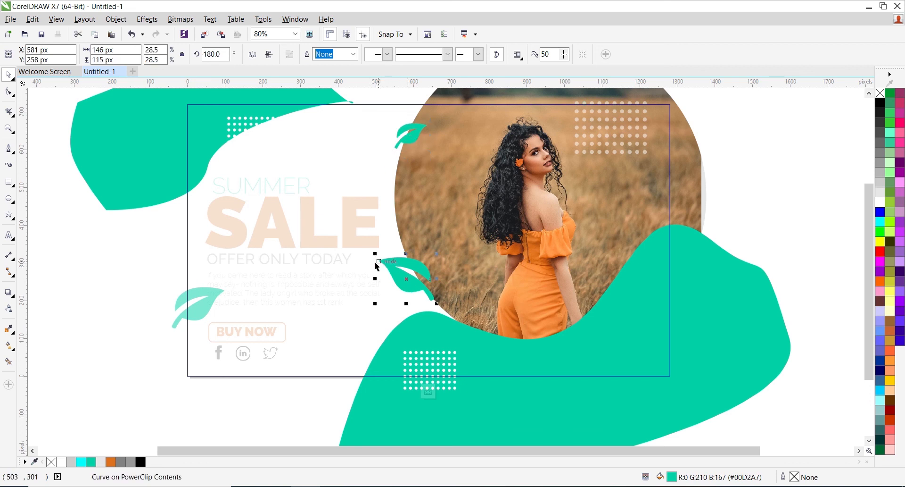
left_click_drag(392, 266, 391, 290)
left_click(129, 273)
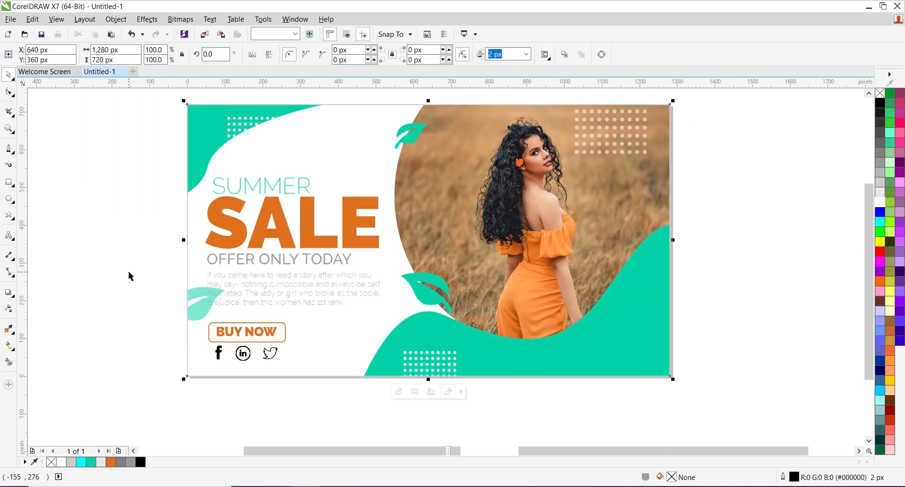
Move the transparent leaf behind the paragraph completely off the page inside the PowerClip and finish editing.
left_click(199, 314)
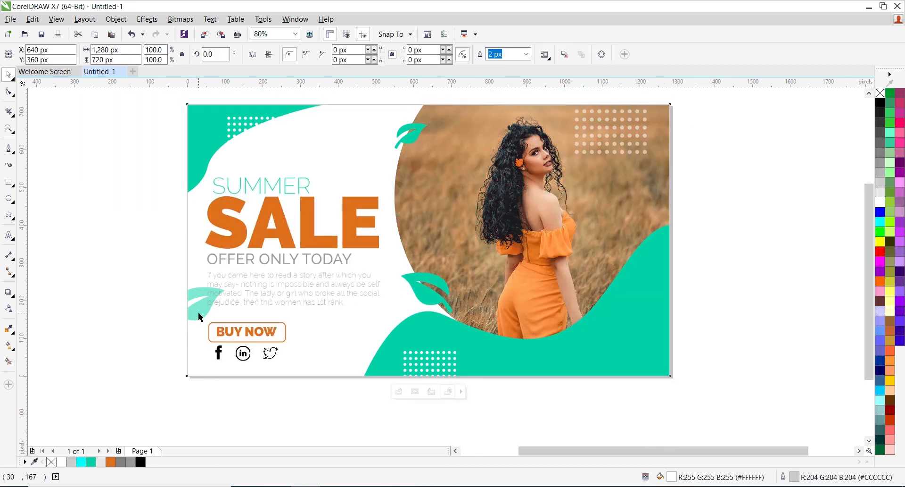
left_click(199, 313, "ctrl")
left_click_drag(201, 317, 119, 317)
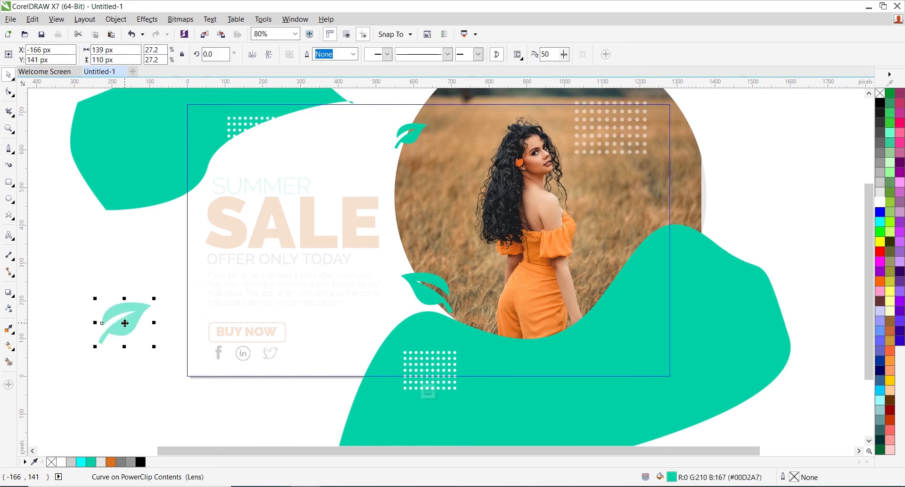
left_click(133, 268, "ctrl")
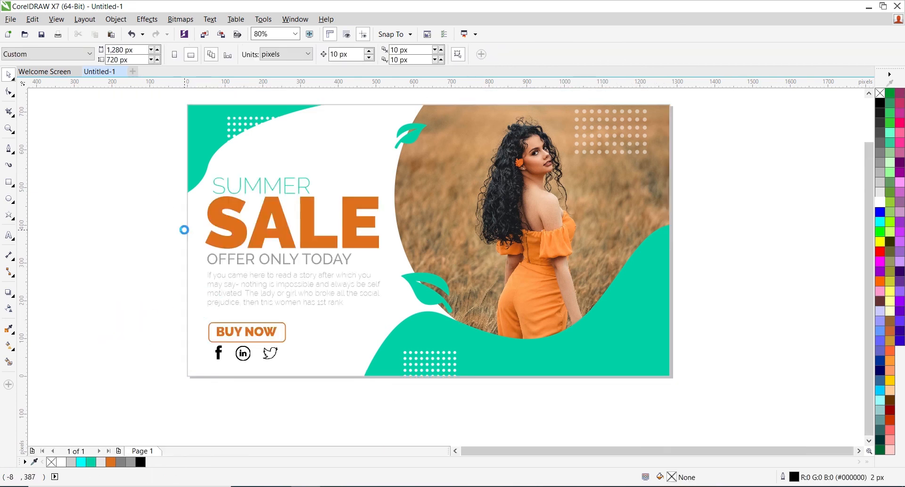
Check the finished landing page in a full-screen preview.
scroll(184, 230, "down", 1)
key("F4")
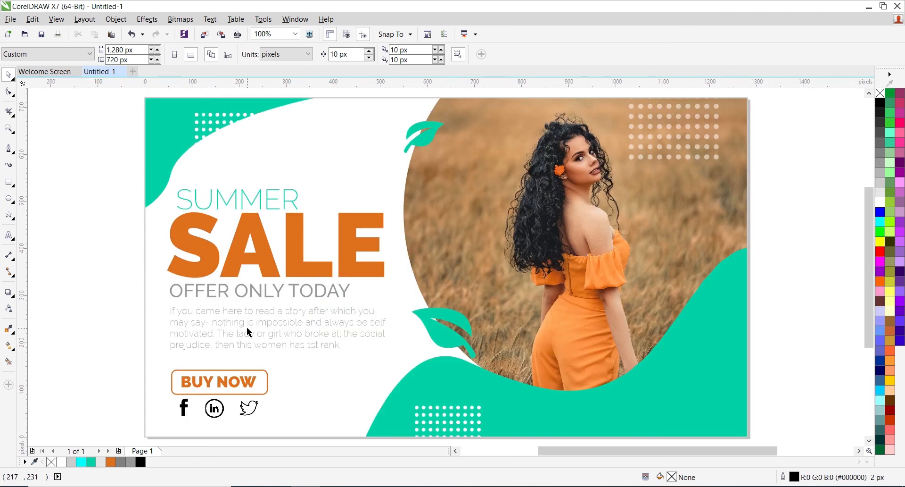
key("F9")
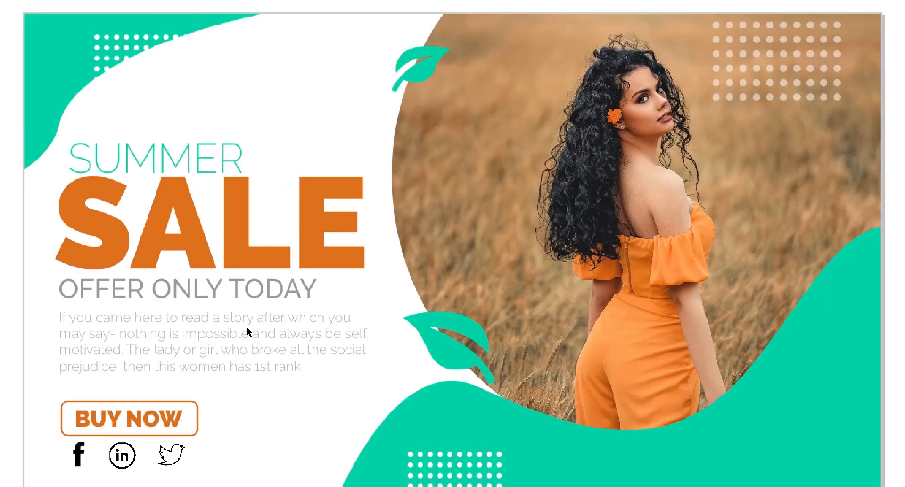